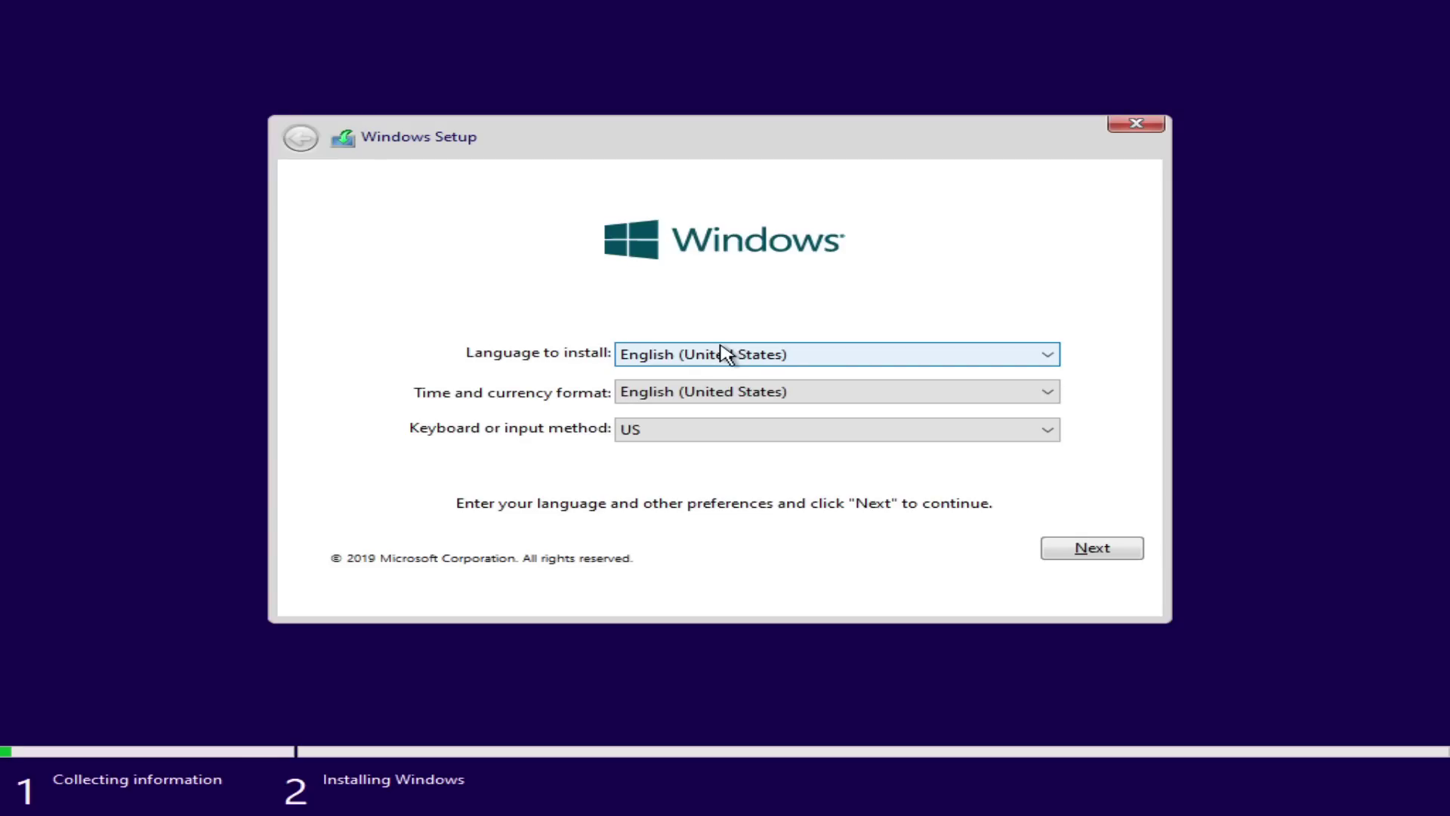
# Continue the Windows setup with English (United States) as language and time format and the US keyboard.
pyautogui.click(759, 361)
pyautogui.click(1108, 408)
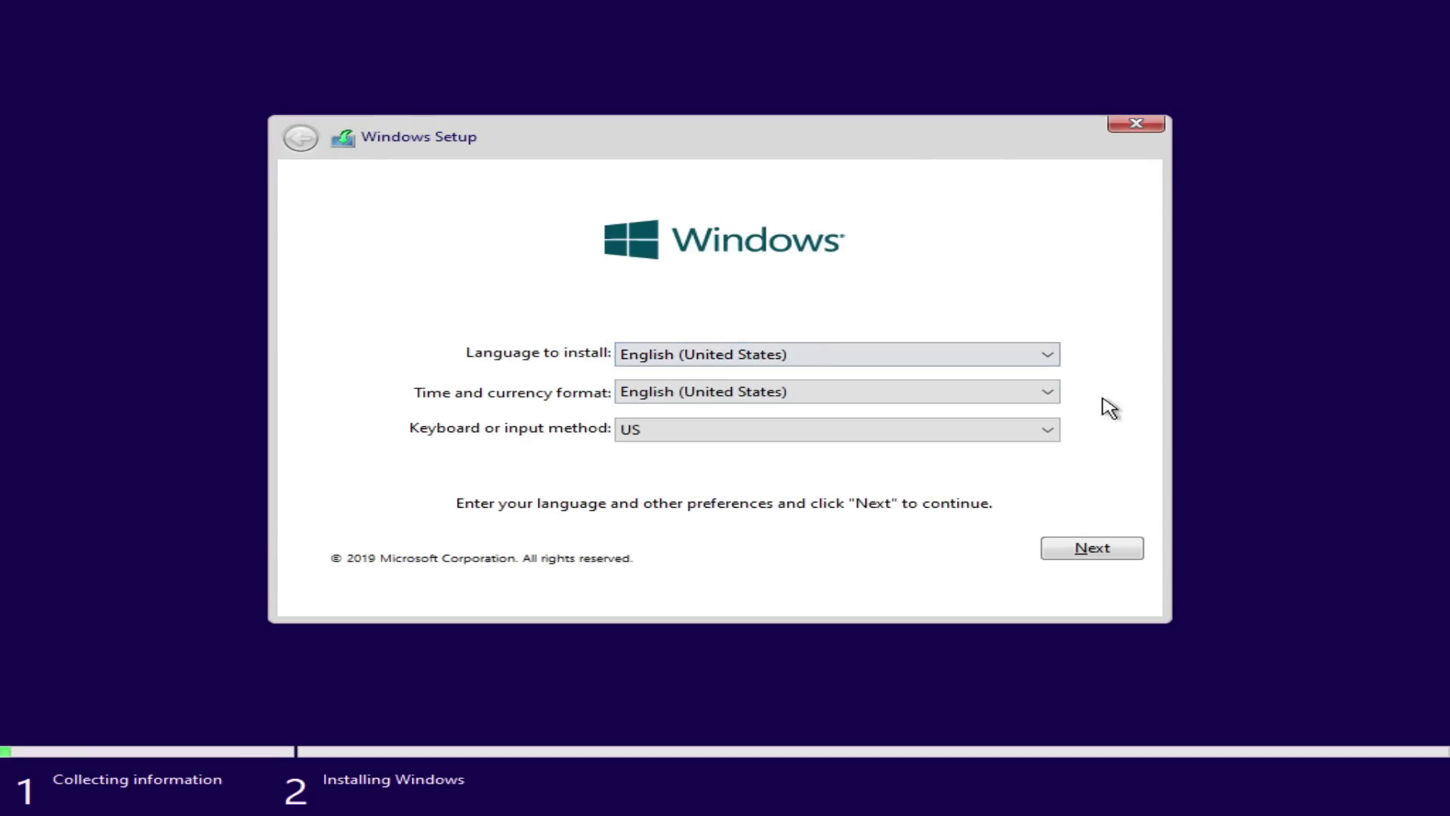
pyautogui.click(1087, 549)
# Accept the license terms and install Windows on the unallocated space of Drive 0, restarting once the files are copied.
pyautogui.click(499, 546)
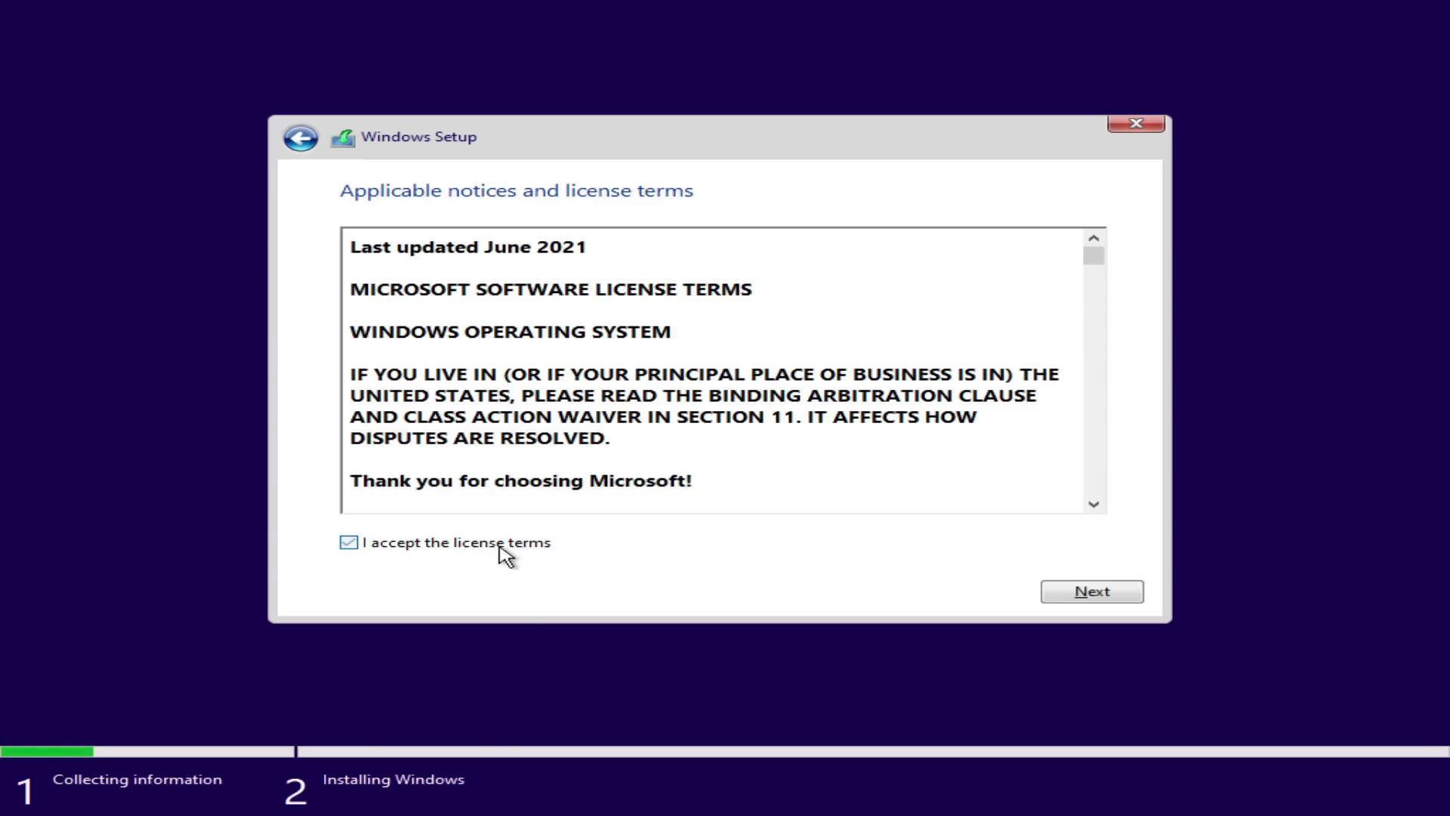
pyautogui.click(1058, 595)
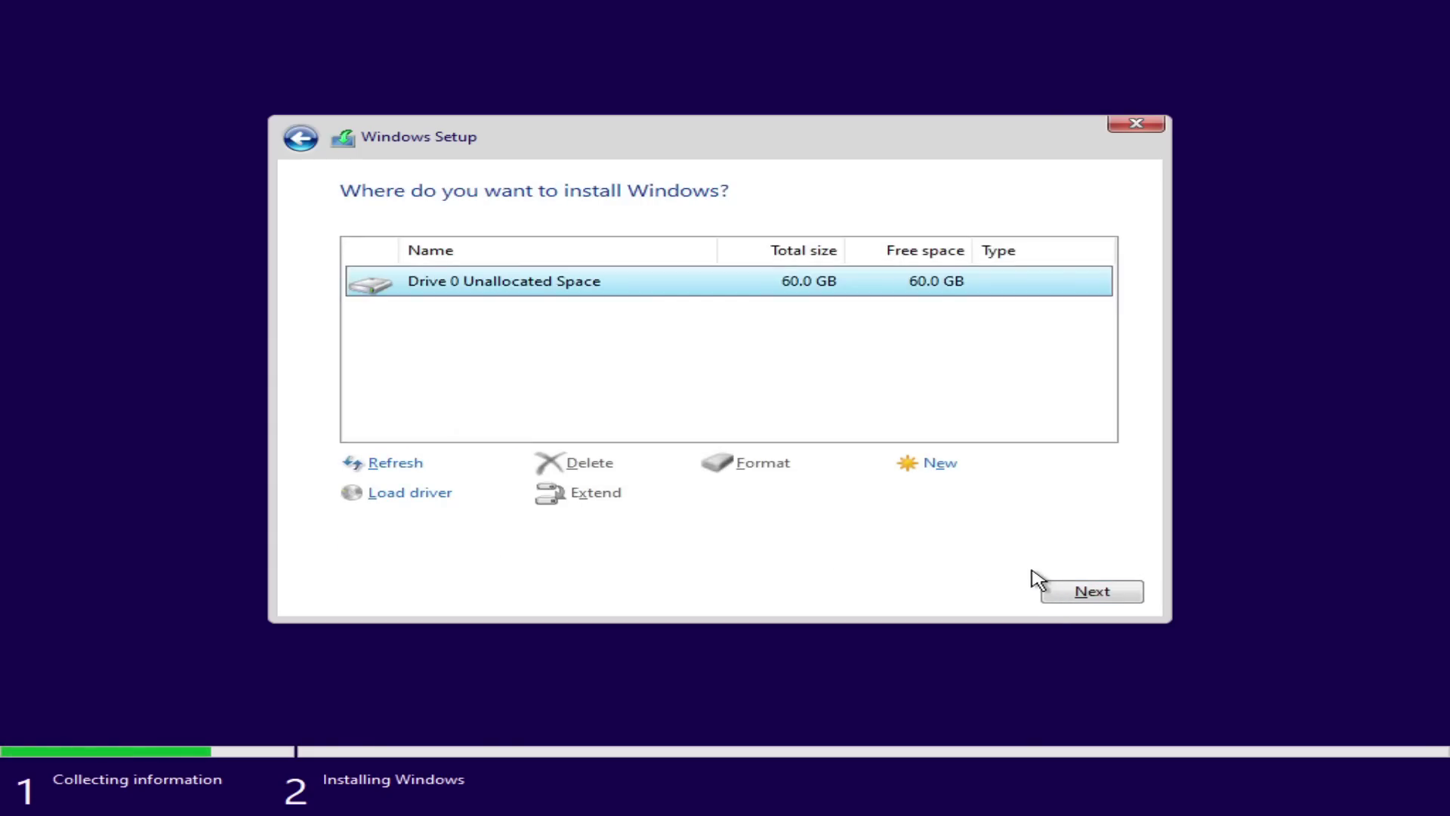
pyautogui.click(1078, 596)
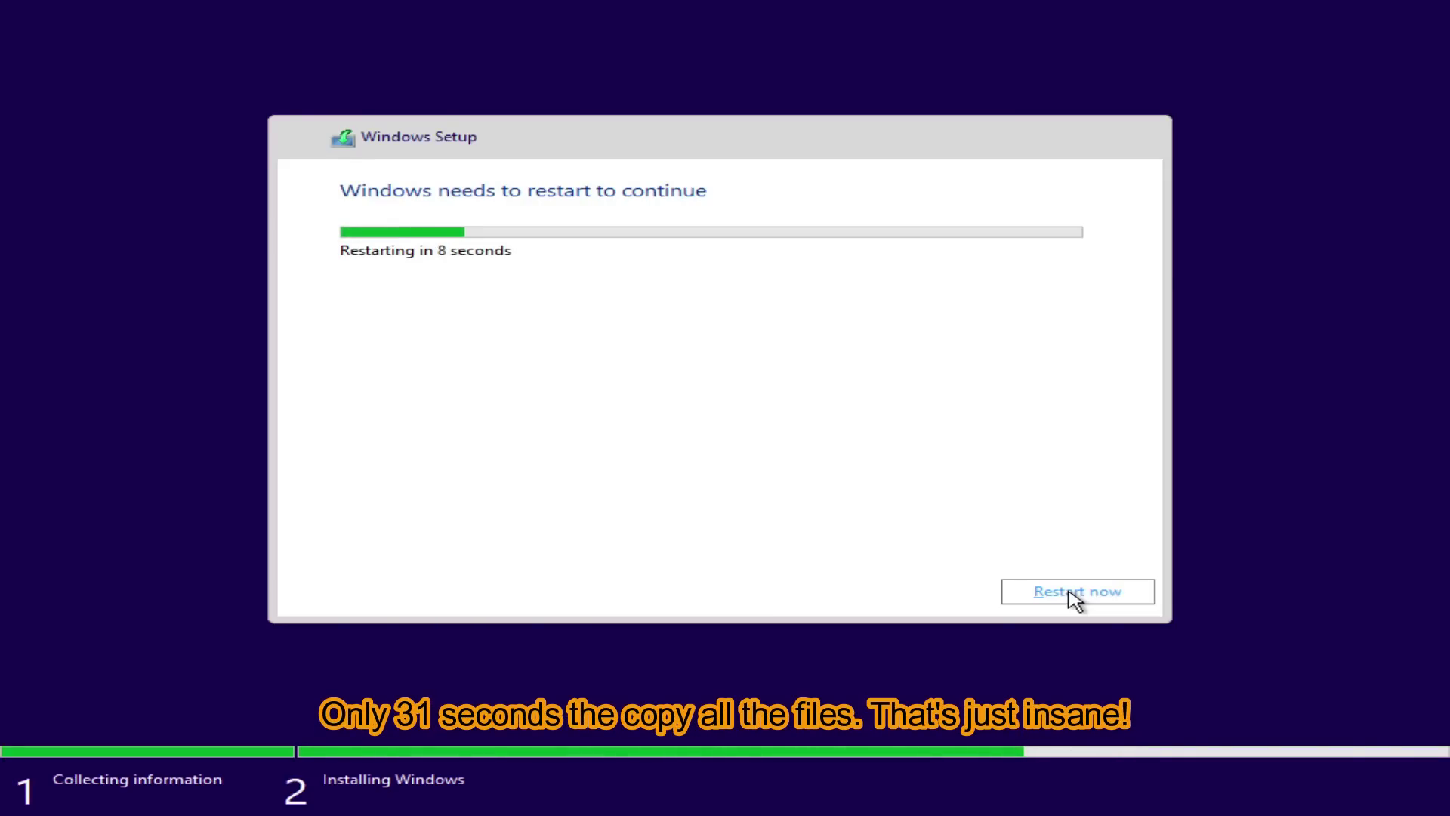
pyautogui.click(1070, 592)
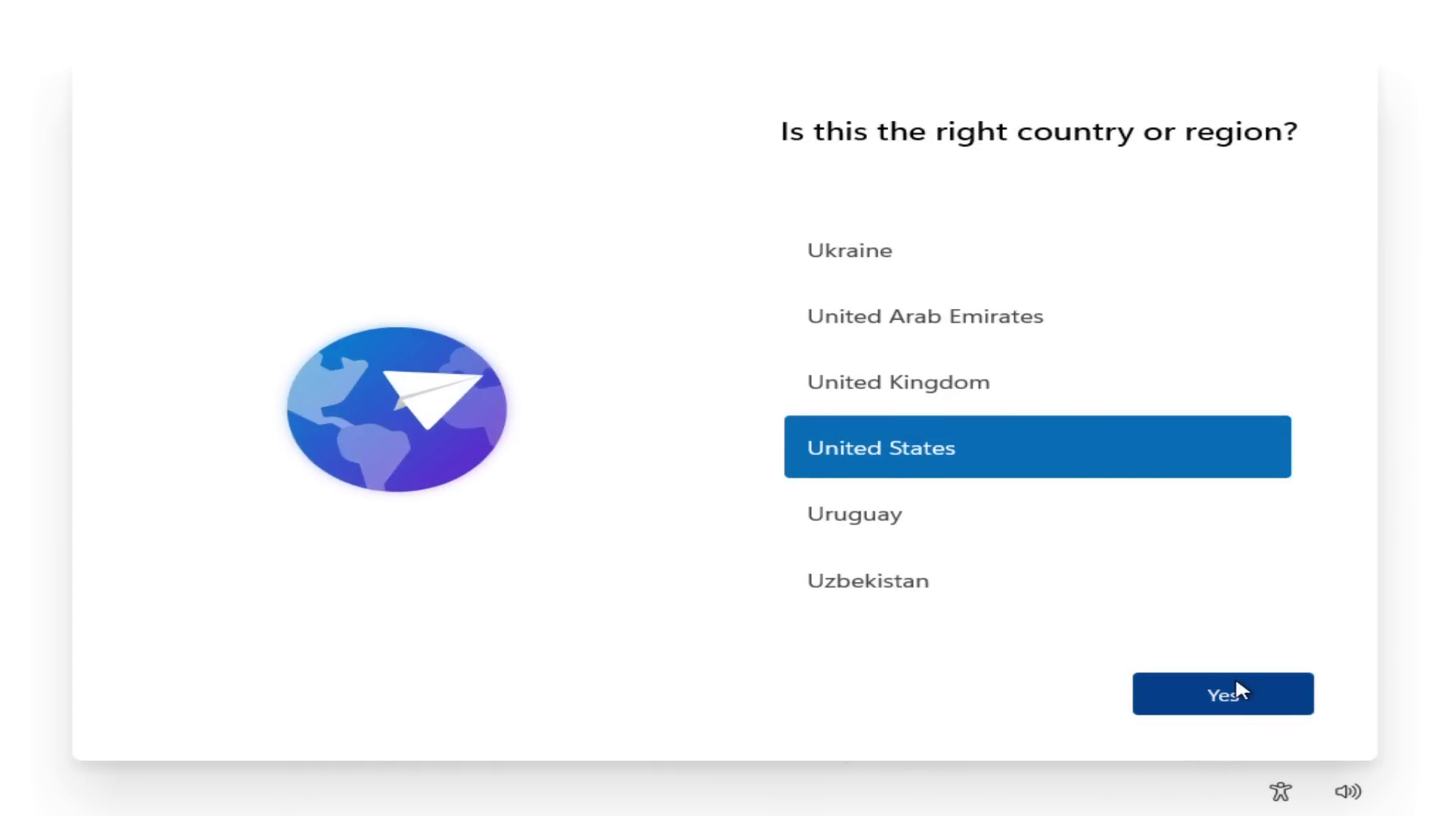
# Choose United States as the region and US as the keyboard layout, without adding a second layout.
pyautogui.click(1234, 687)
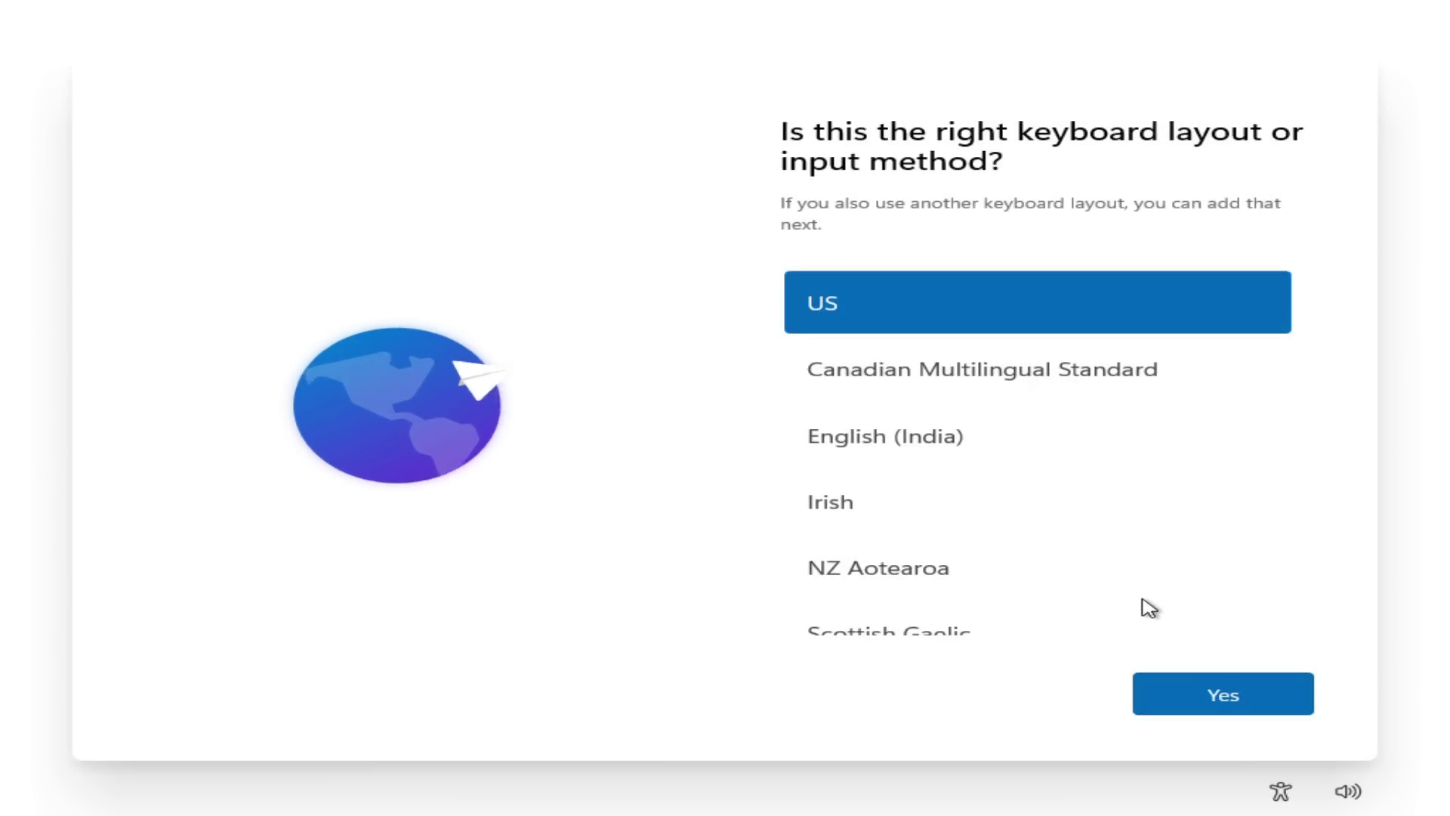
pyautogui.scroll(-8, 1061, 559)
pyautogui.scroll(10, 1062, 559)
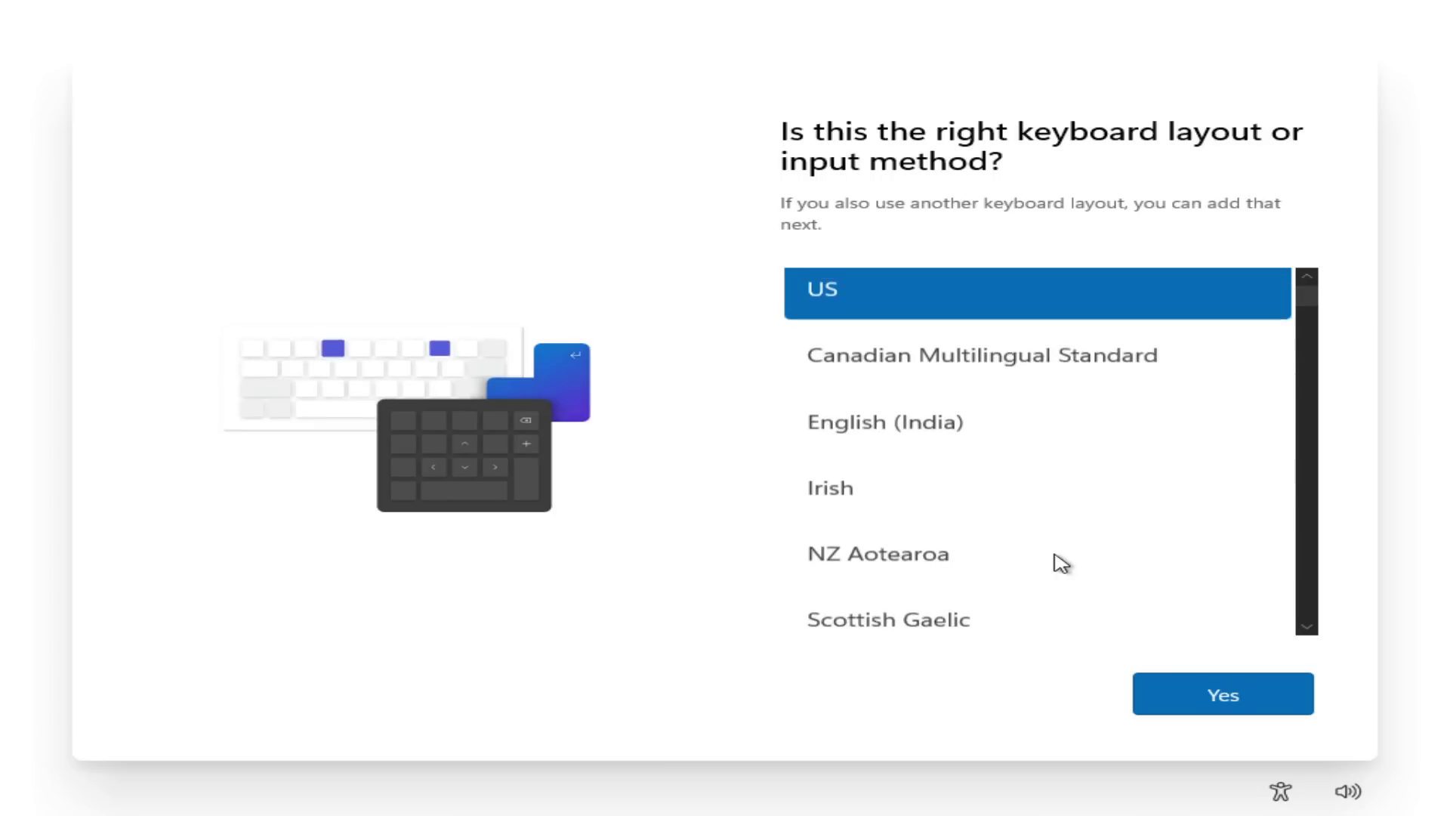
pyautogui.click(1188, 688)
pyautogui.click(1164, 689)
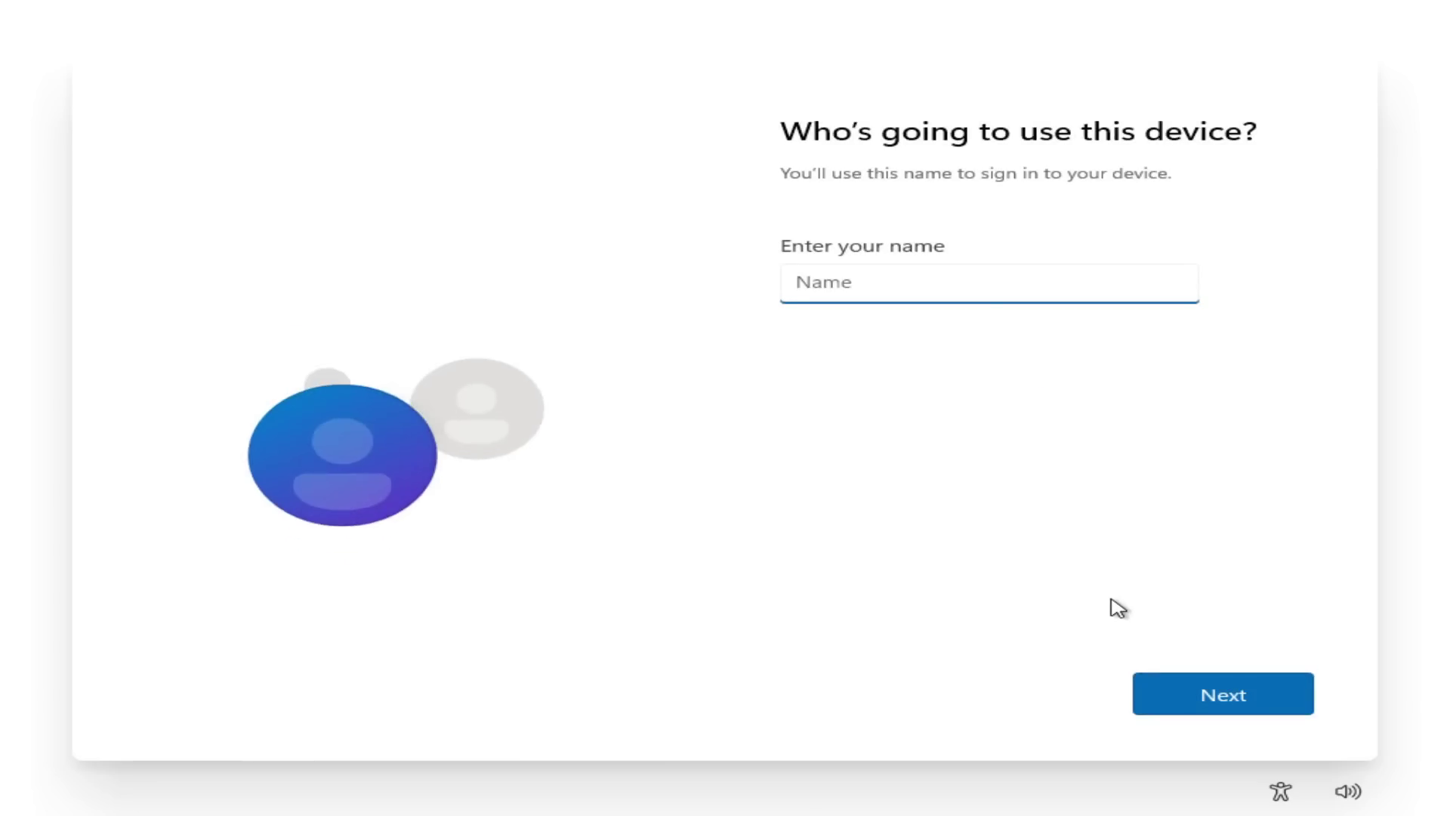
# Create the local account "Come on Windows" without a password.
pyautogui.write('Co')
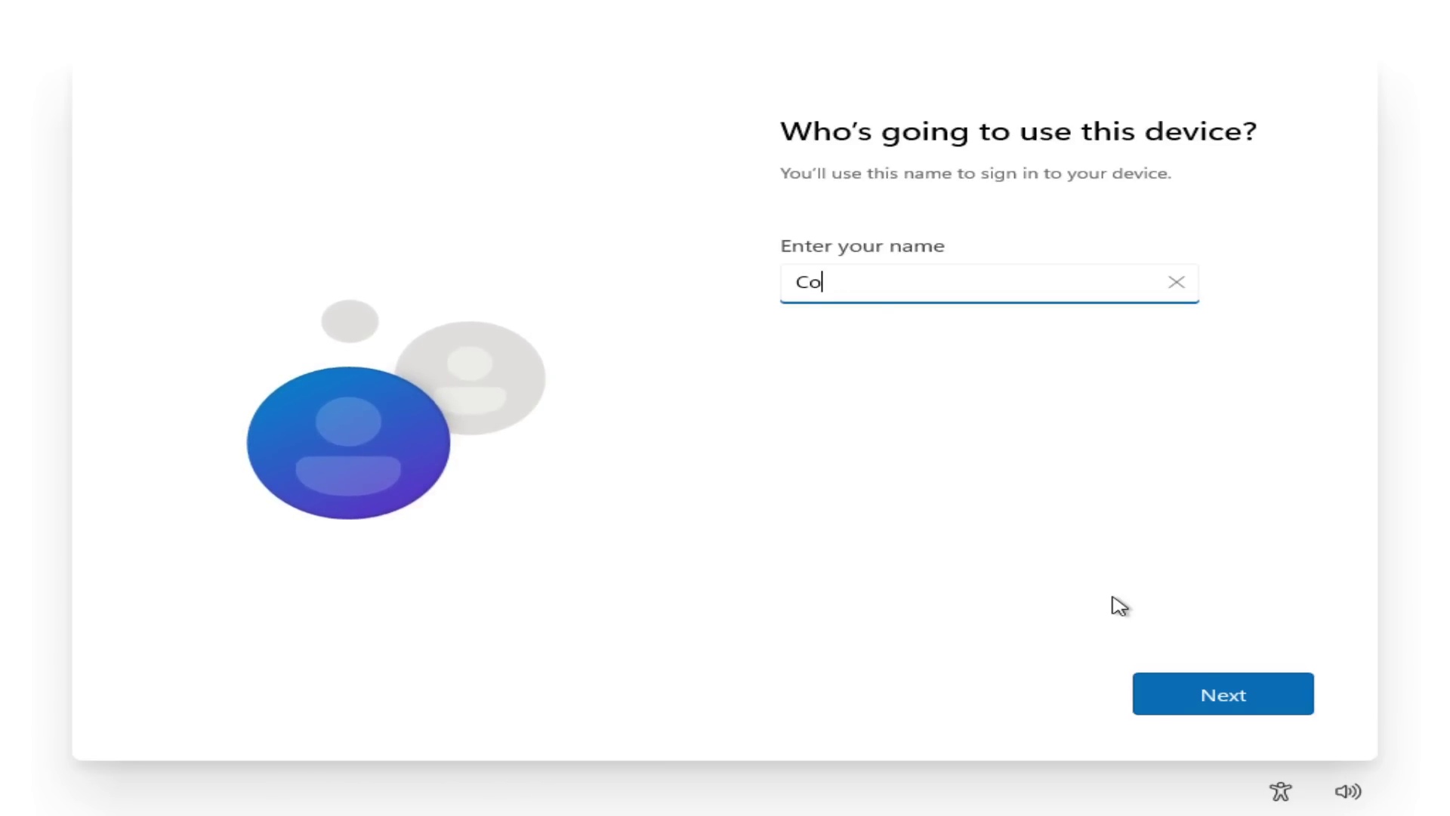
pyautogui.write('me on Windows')
pyautogui.press('Return')
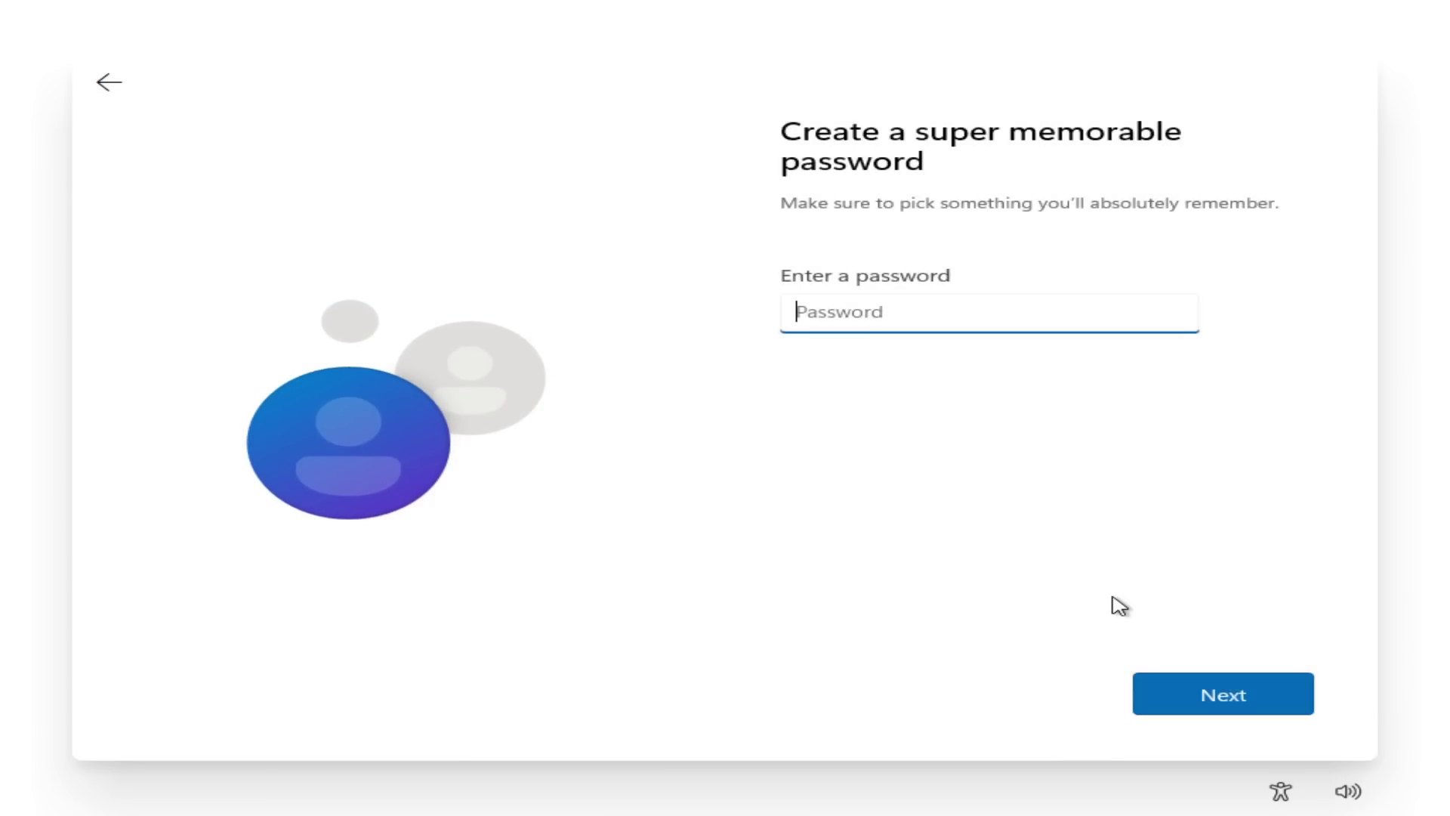
pyautogui.press('Return')
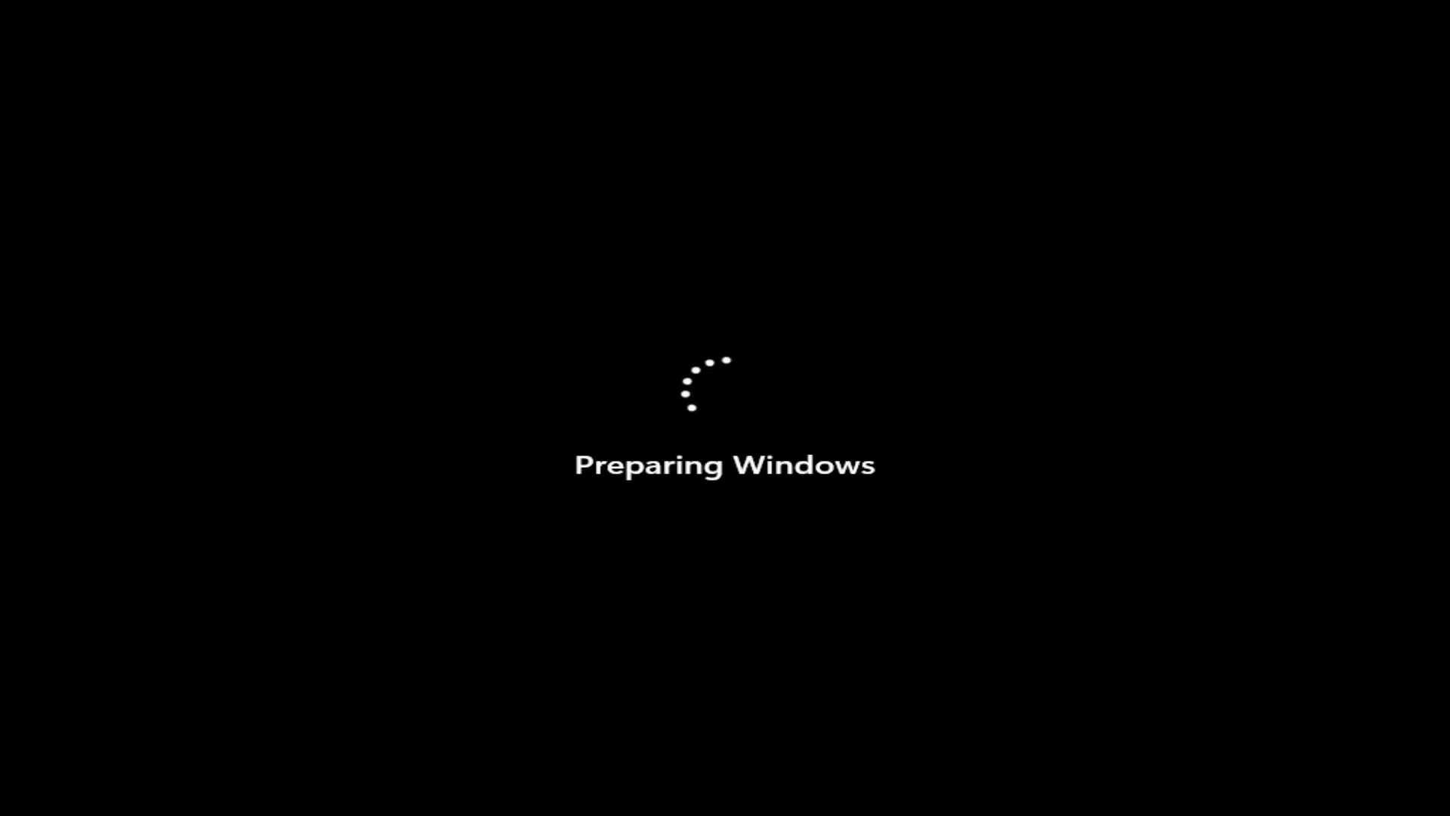
# Delete the Archive.org Profile and YouTube Channel shortcuts from the desktop.
pyautogui.press('super')
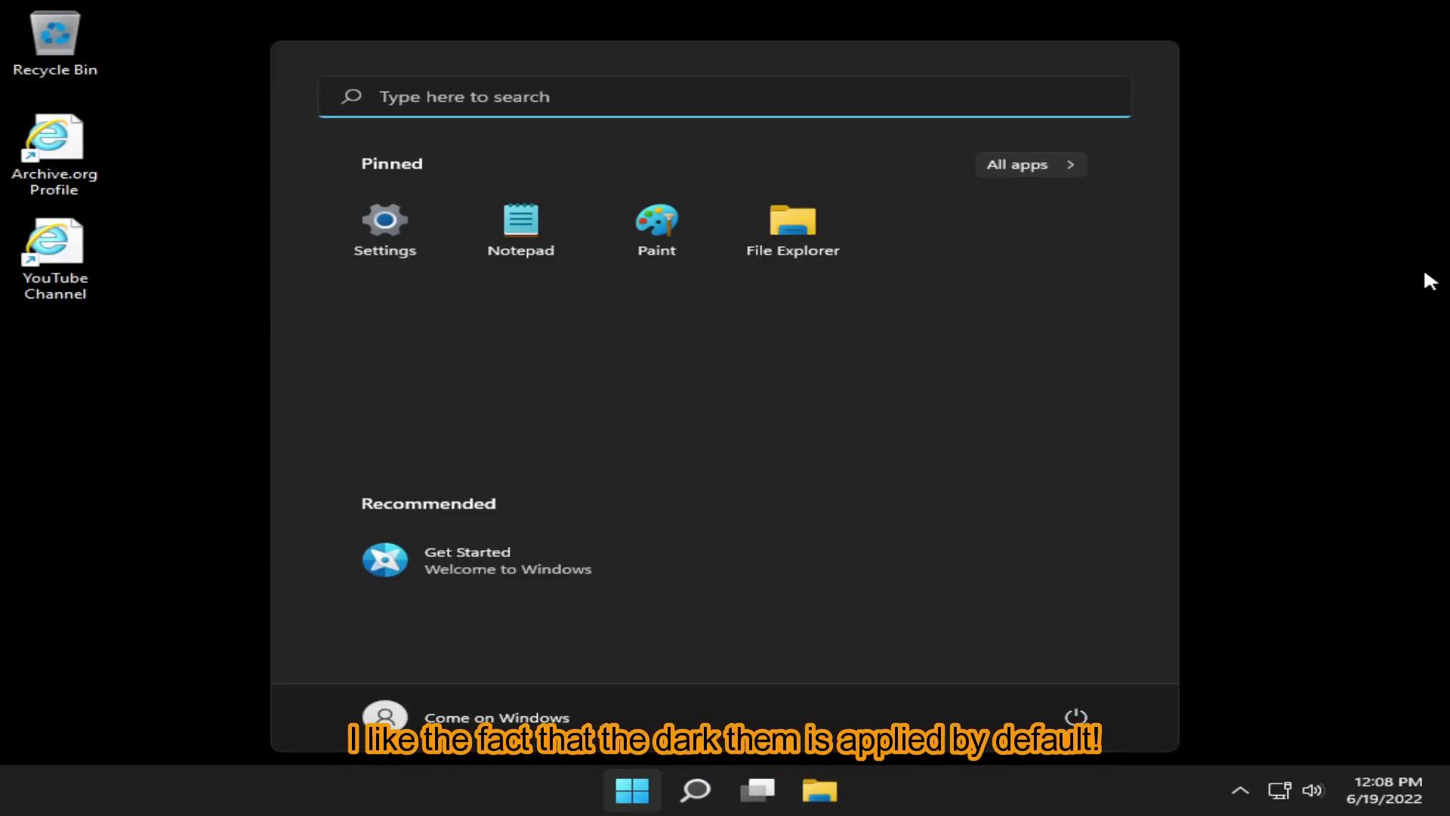
pyautogui.click(1254, 302)
pyautogui.moveTo(293, 470); pyautogui.dragTo(6, 140)
pyautogui.press('Delete')
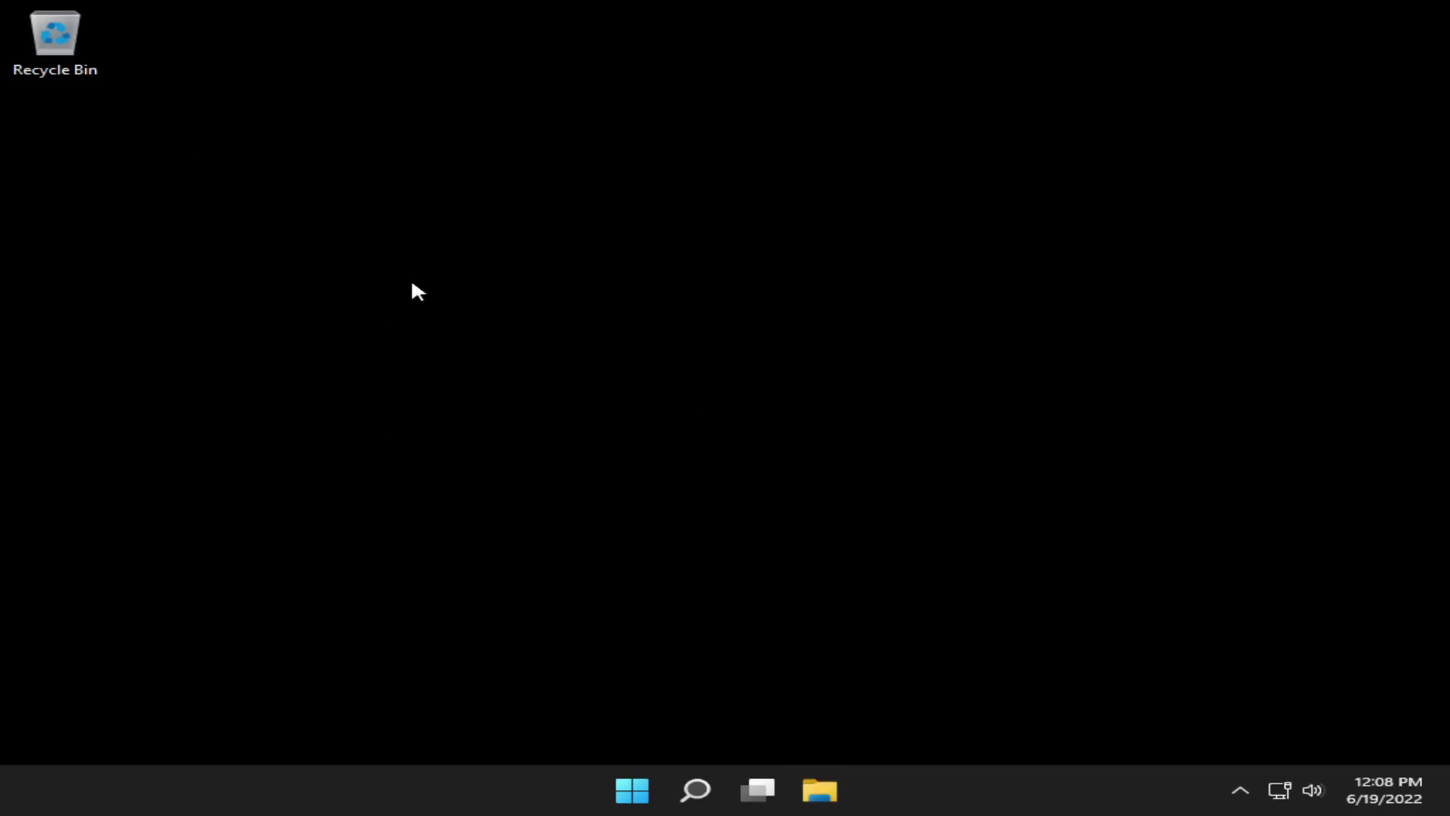
# Open File Explorer and set its folder options to show hidden files, folders and drives.
pyautogui.hotkey('shift', 'F10')
pyautogui.press('super+e')
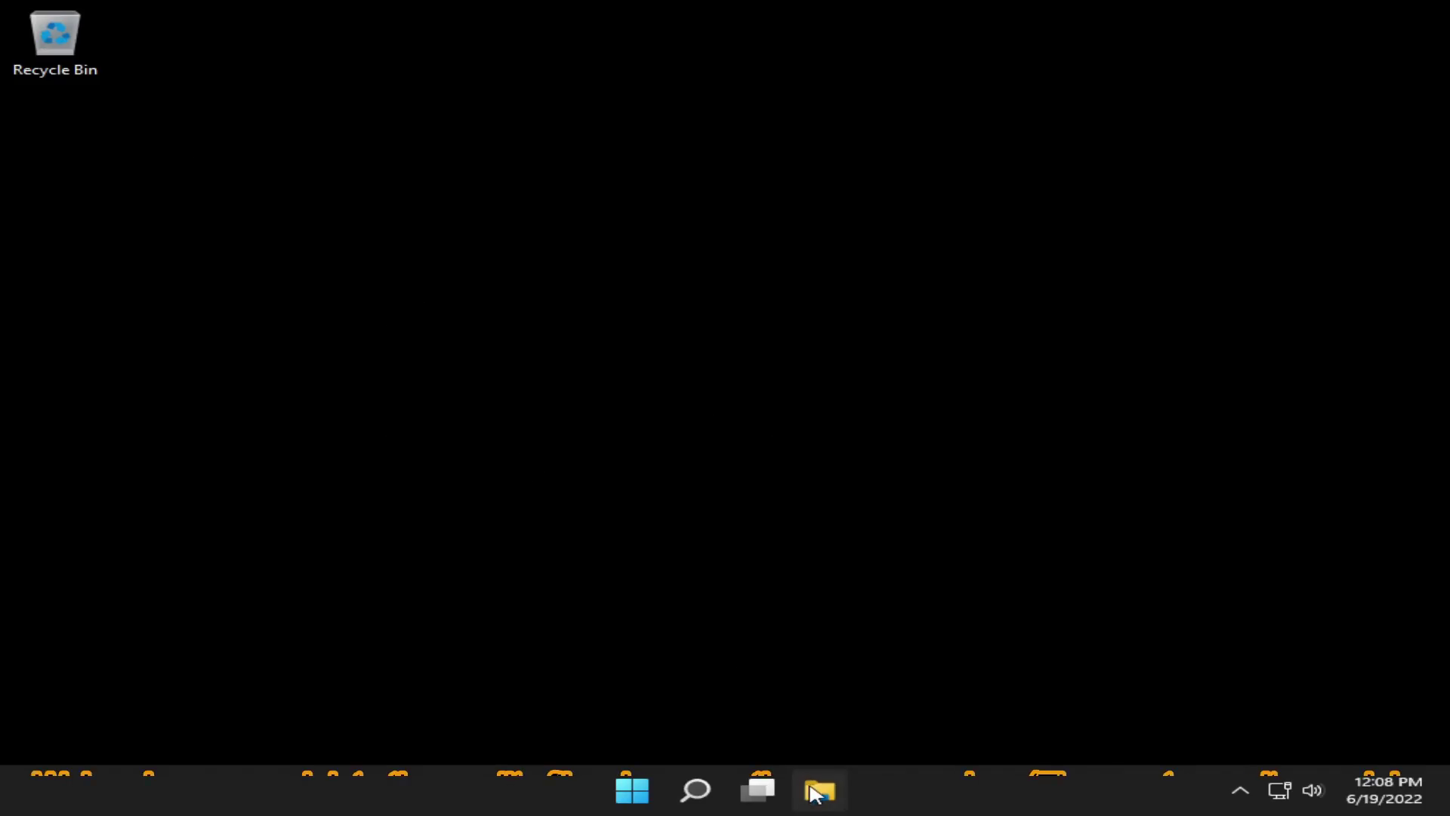
pyautogui.click(420, 126)
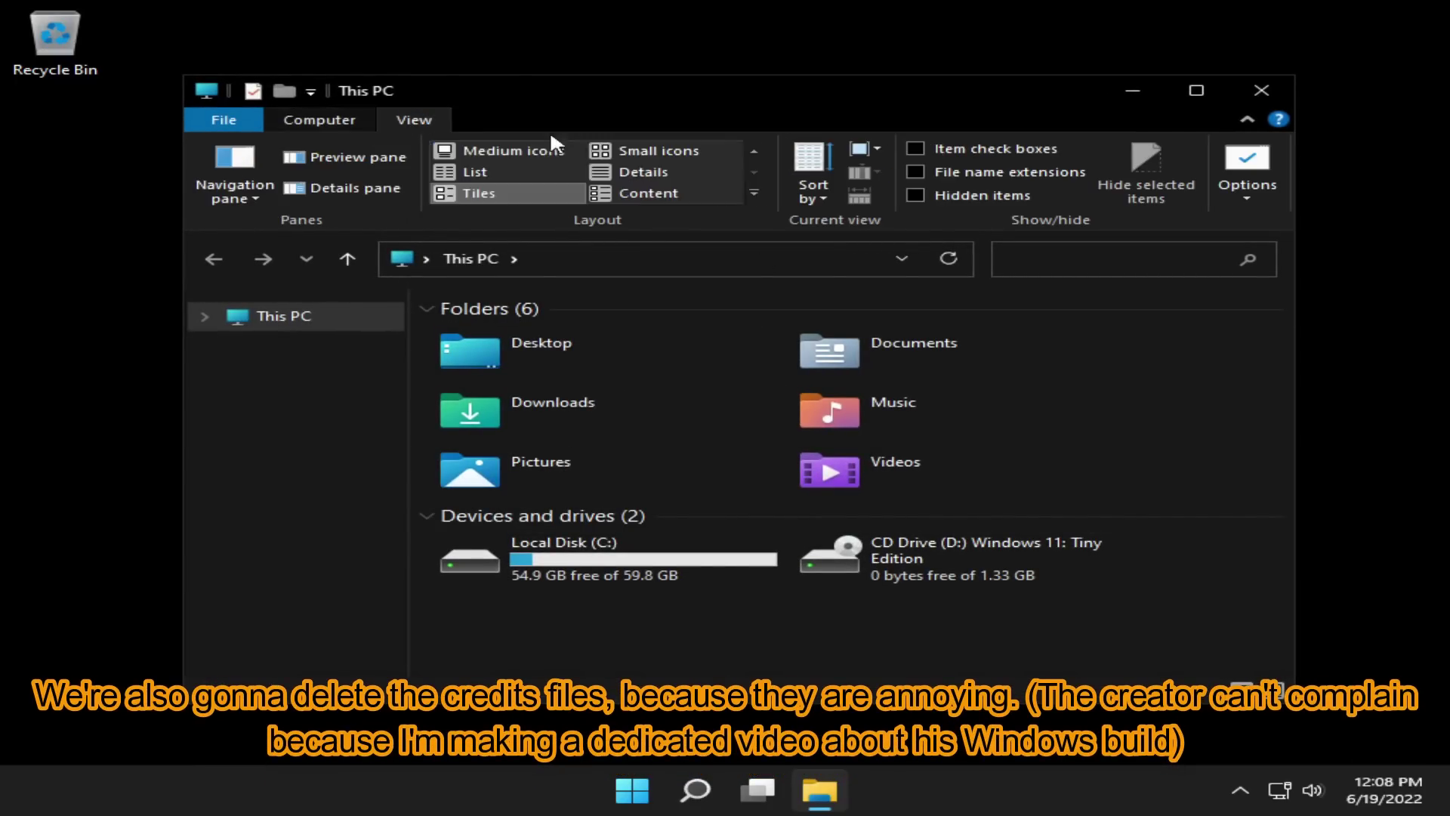
pyautogui.click(1244, 166)
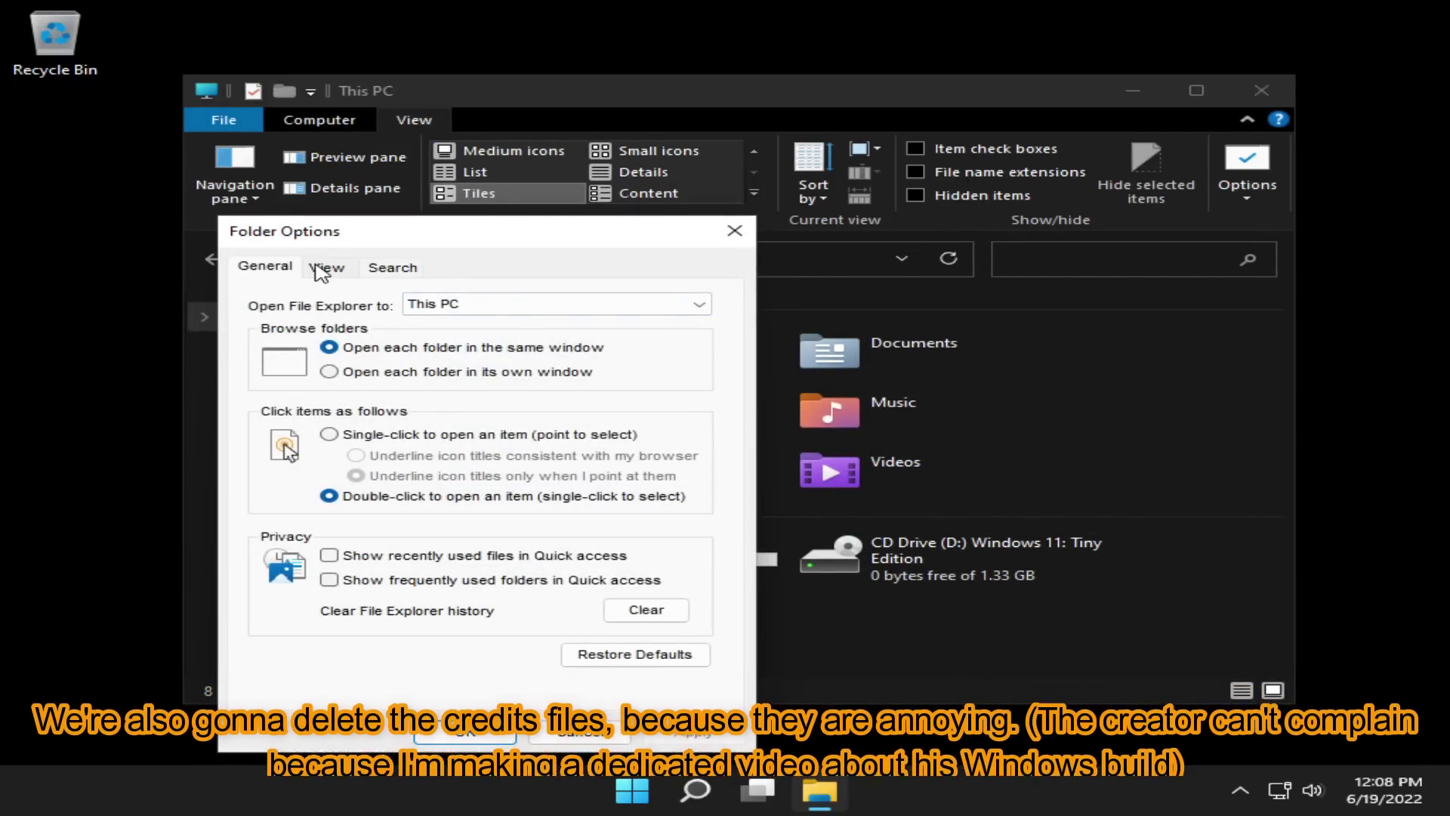
pyautogui.click(326, 266)
pyautogui.click(385, 592)
pyautogui.click(692, 731)
pyautogui.click(465, 732)
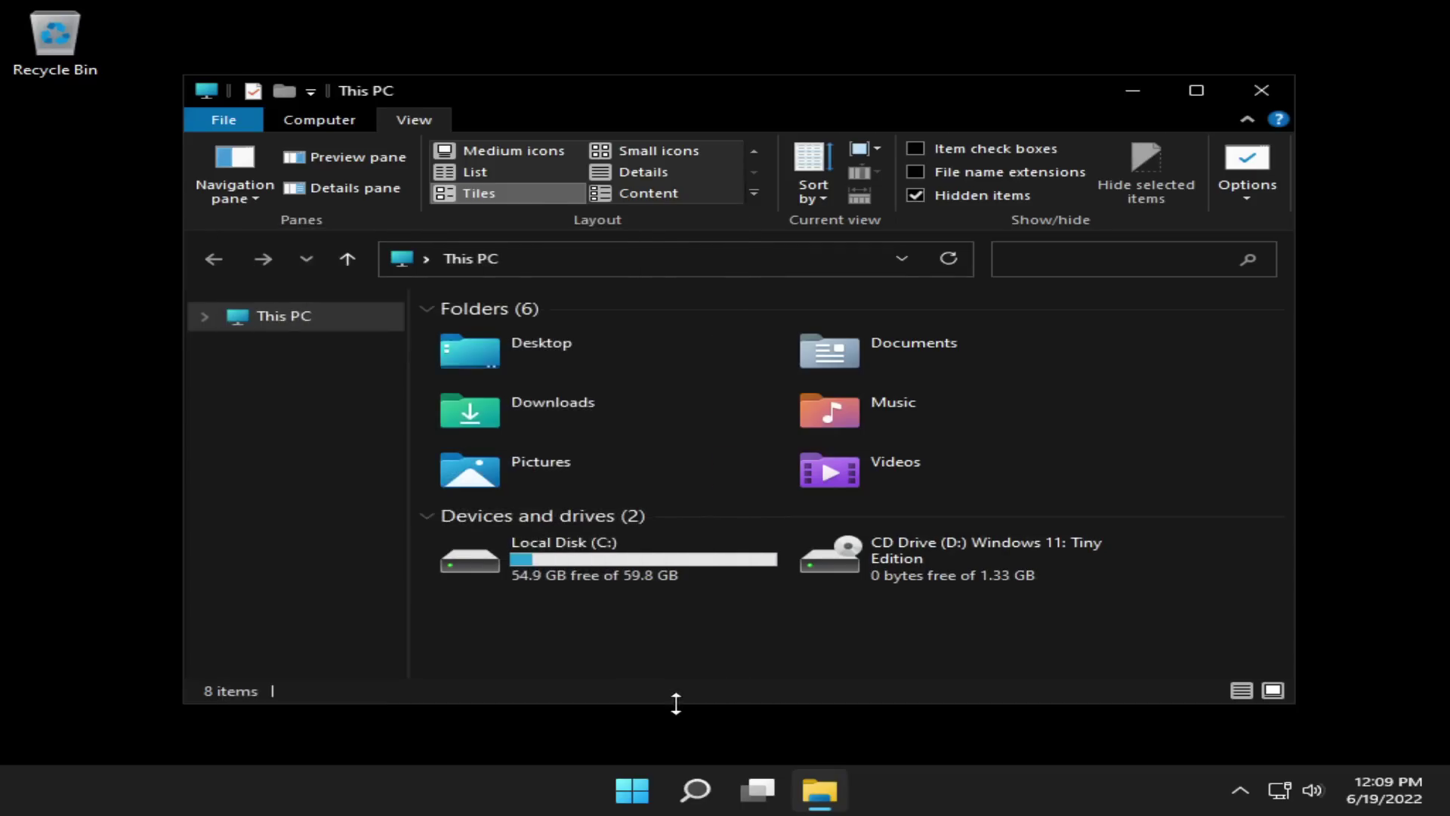
# Permanently delete the Archive.org Profile and YouTube Channel shortcuts from C:\Users\Default\Desktop and close File Explorer.
pyautogui.doubleClick(585, 573)
pyautogui.doubleClick(495, 472)
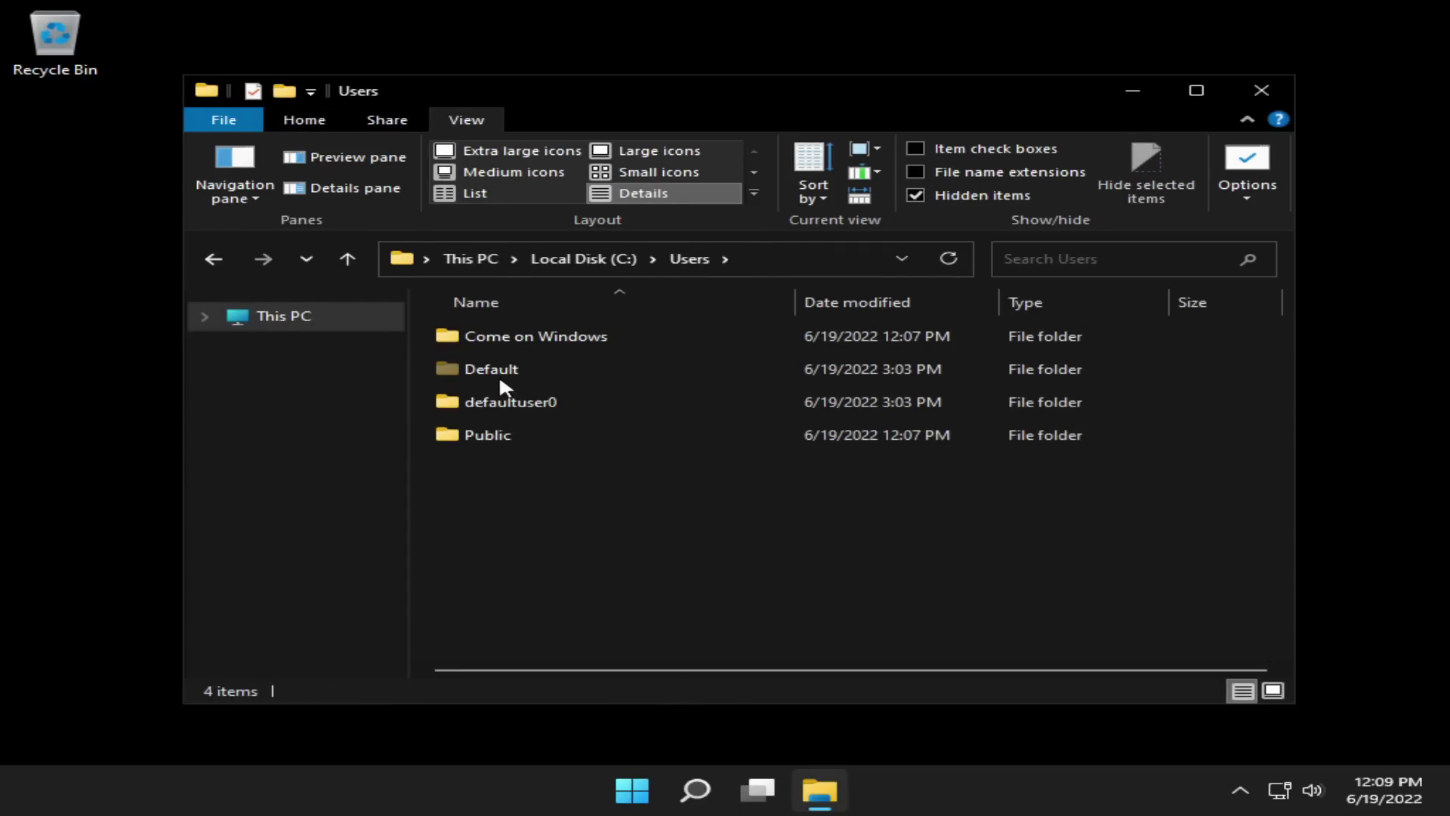
pyautogui.doubleClick(499, 378)
pyautogui.doubleClick(469, 370)
pyautogui.click(559, 368)
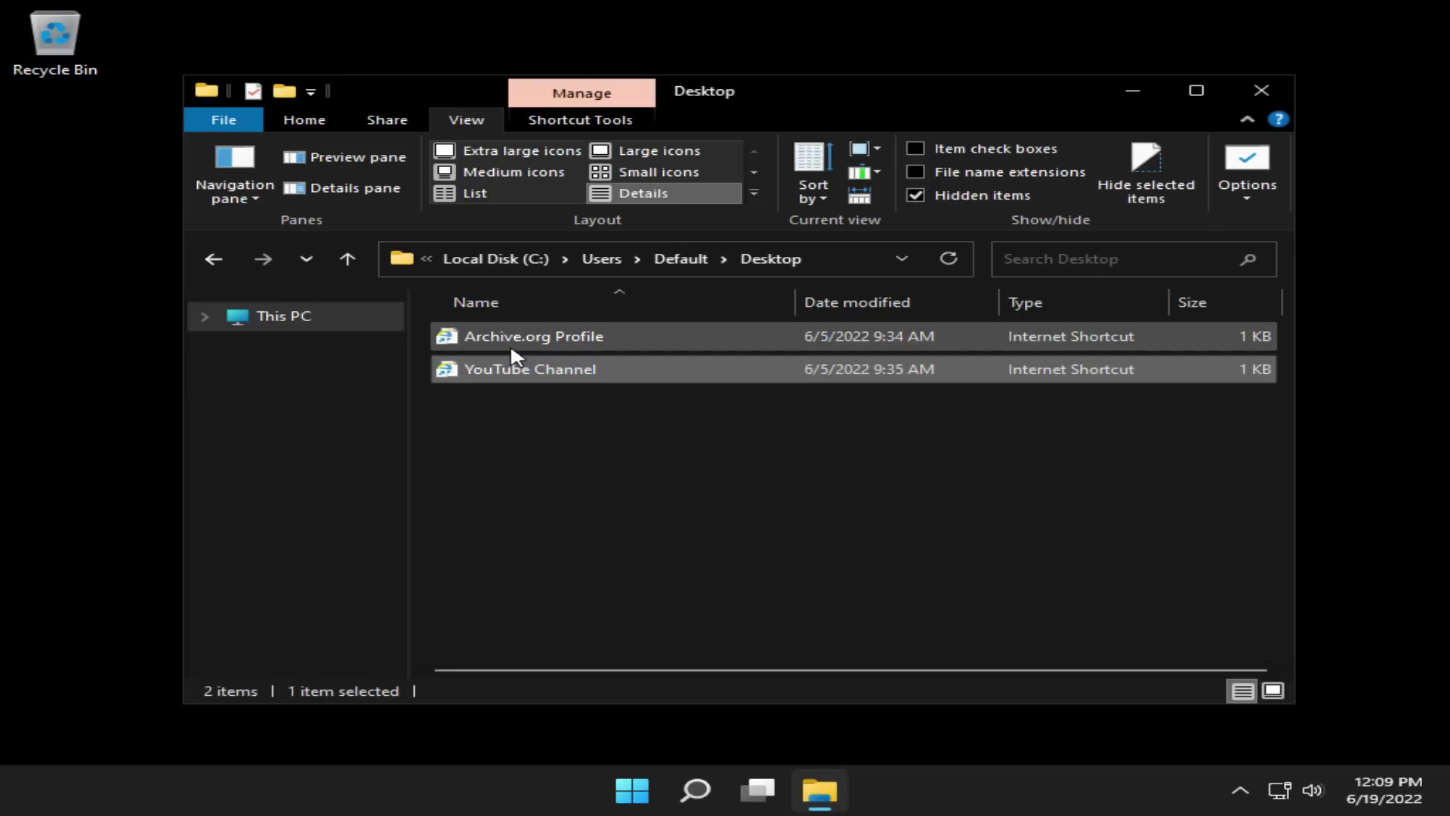
pyautogui.moveTo(674, 489); pyautogui.dragTo(552, 328)
pyautogui.hotkey('shift', 'Delete')
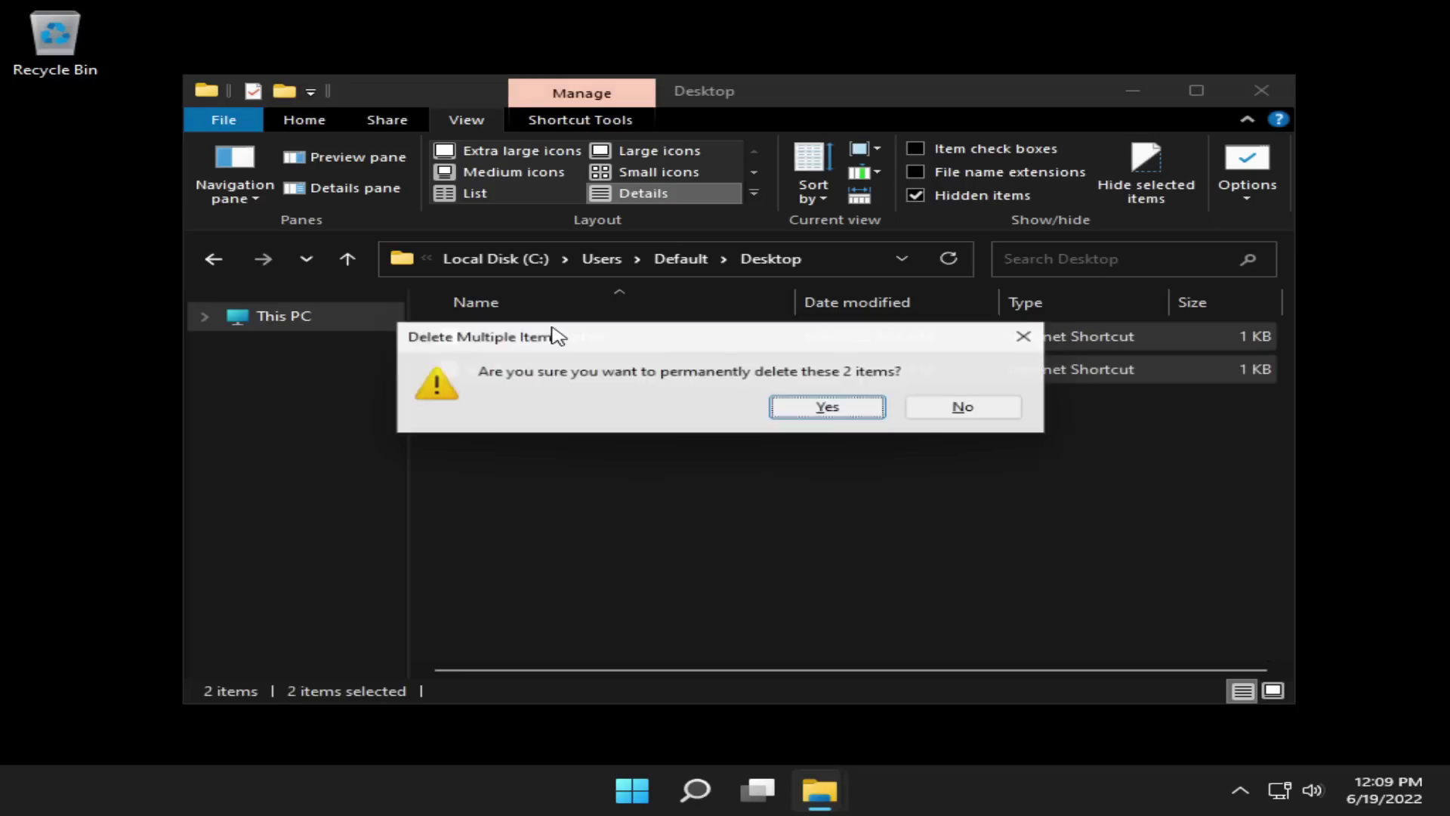
pyautogui.press('Return')
pyautogui.click(1284, 91)
# Set the display resolution to 1920 × 1080, keep the change and close Settings.
pyautogui.rightClick(816, 292)
pyautogui.click(876, 465)
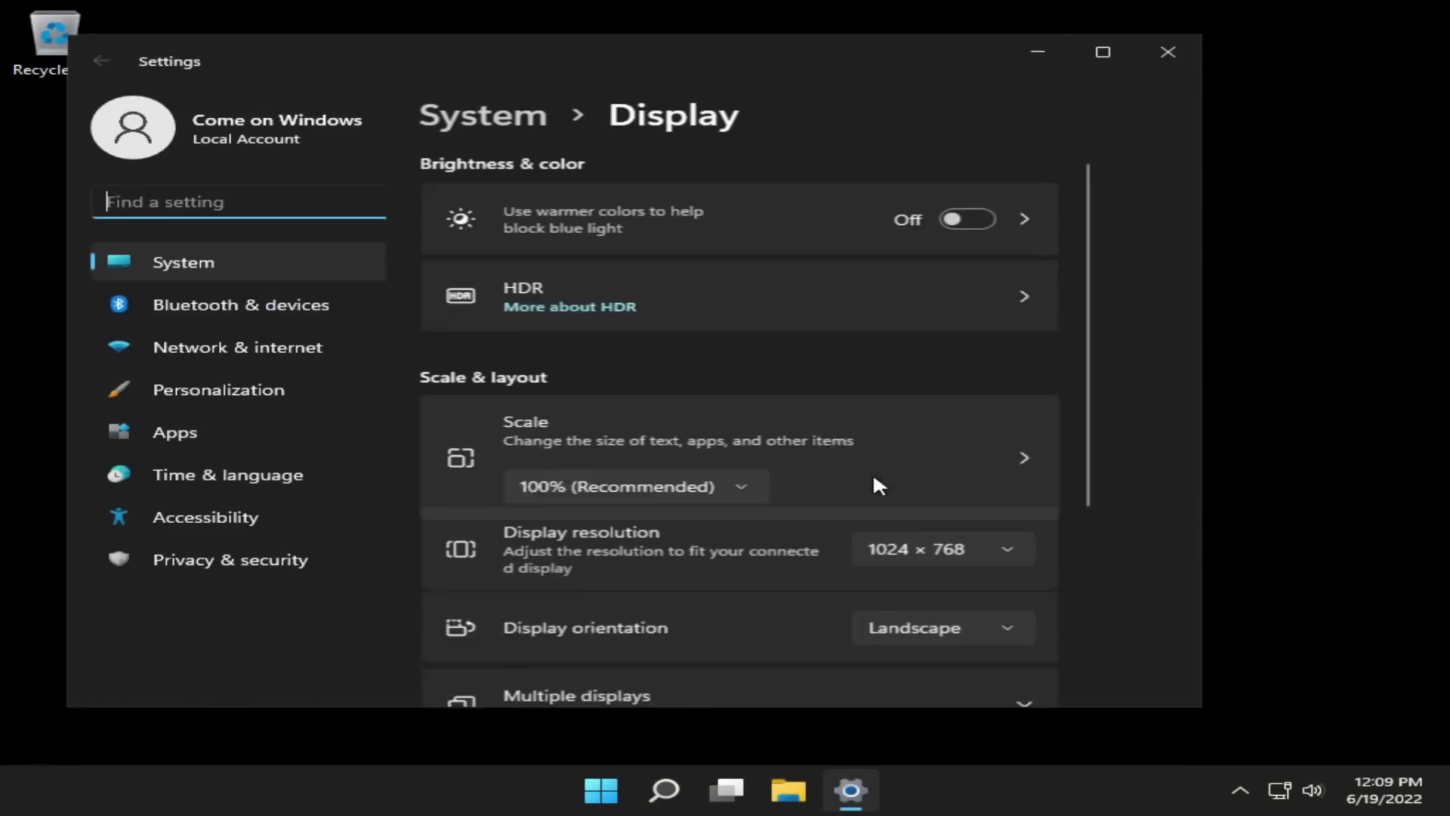
pyautogui.click(959, 559)
pyautogui.scroll(3, 1130, 368)
pyautogui.scroll(1, 1080, 274)
pyautogui.click(1044, 252)
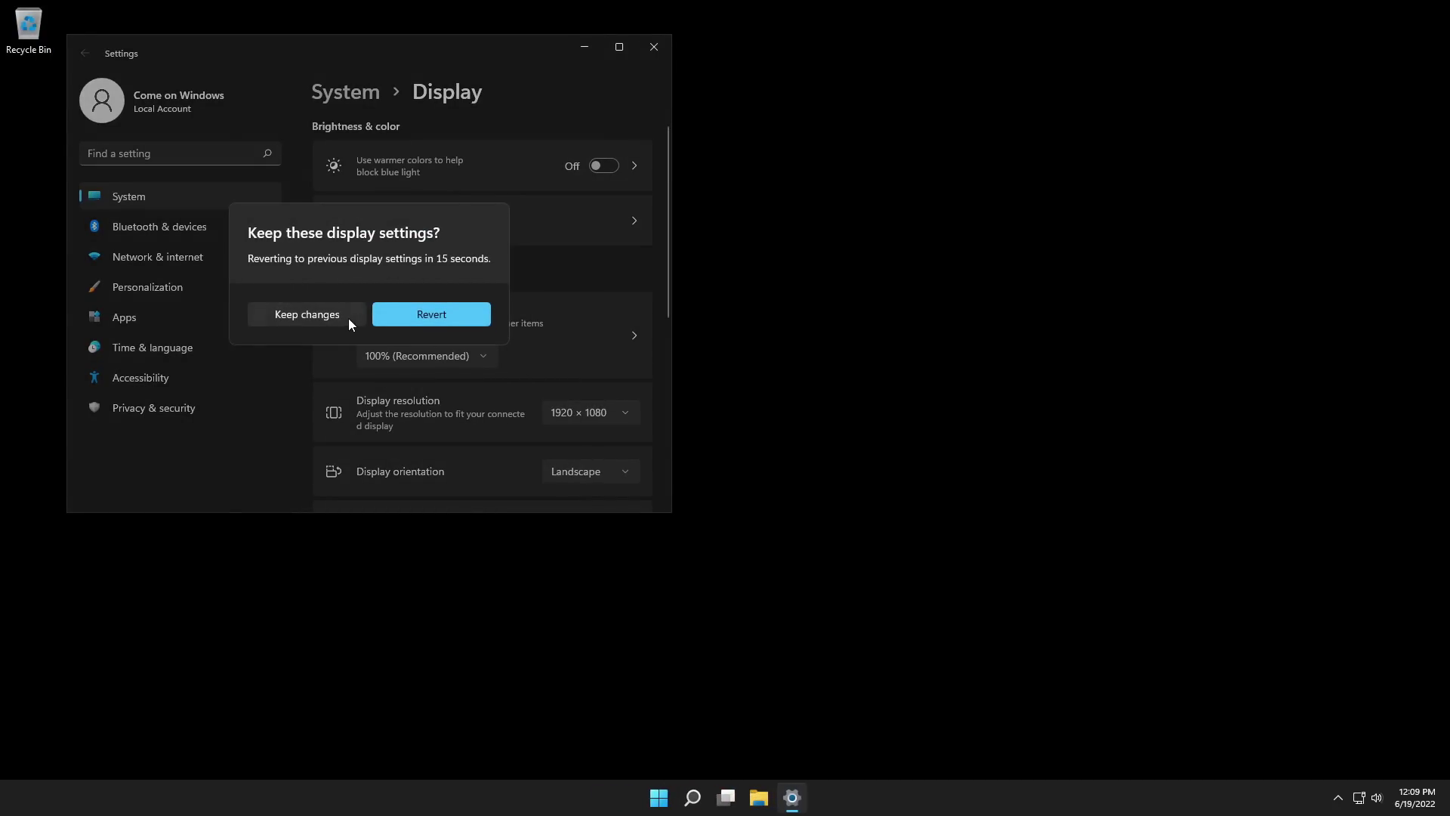
pyautogui.click(347, 317)
pyautogui.click(654, 48)
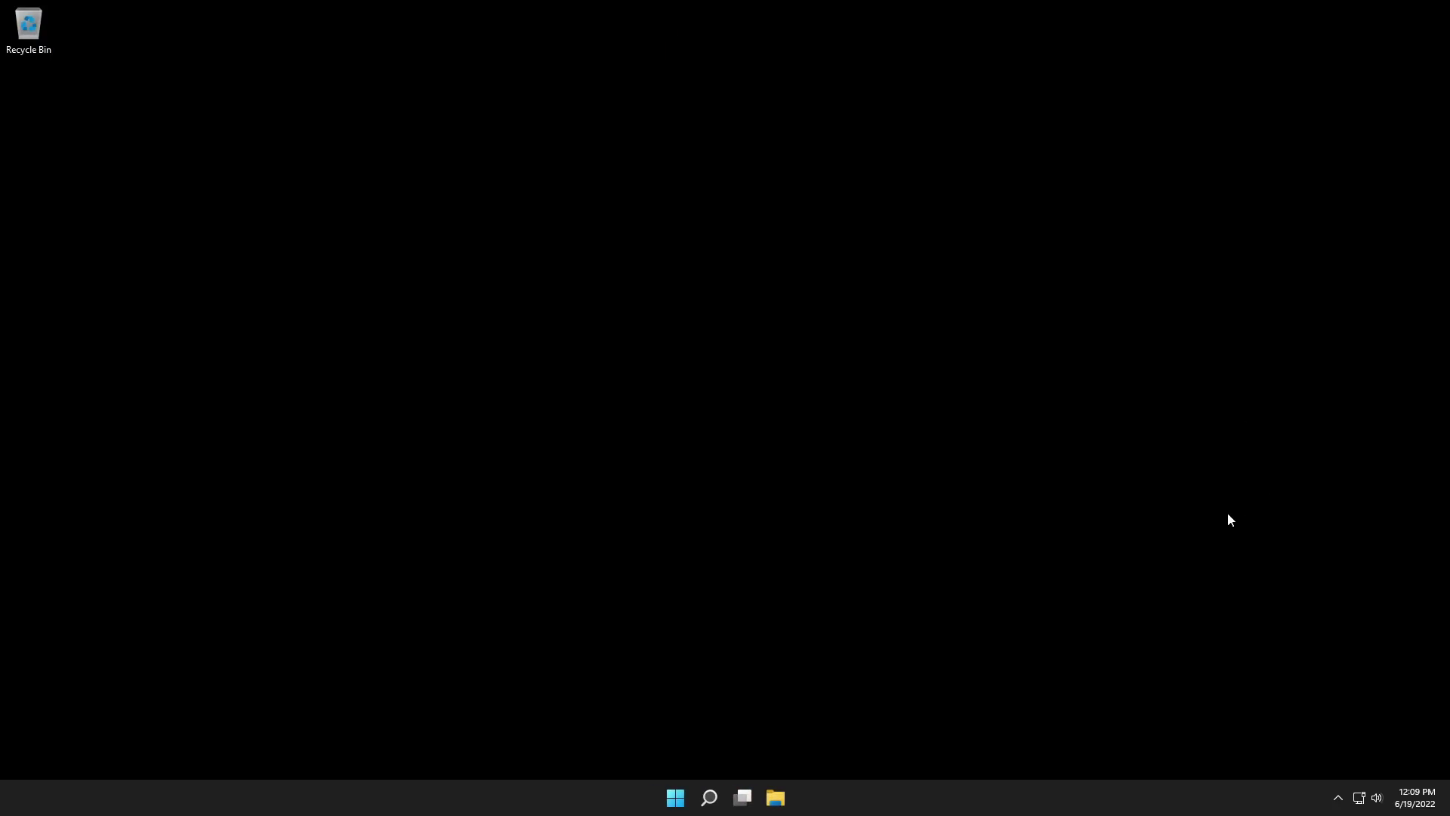
# Check the used and free space in the properties of Local Disk (C:), then close File Explorer.
pyautogui.click(776, 797)
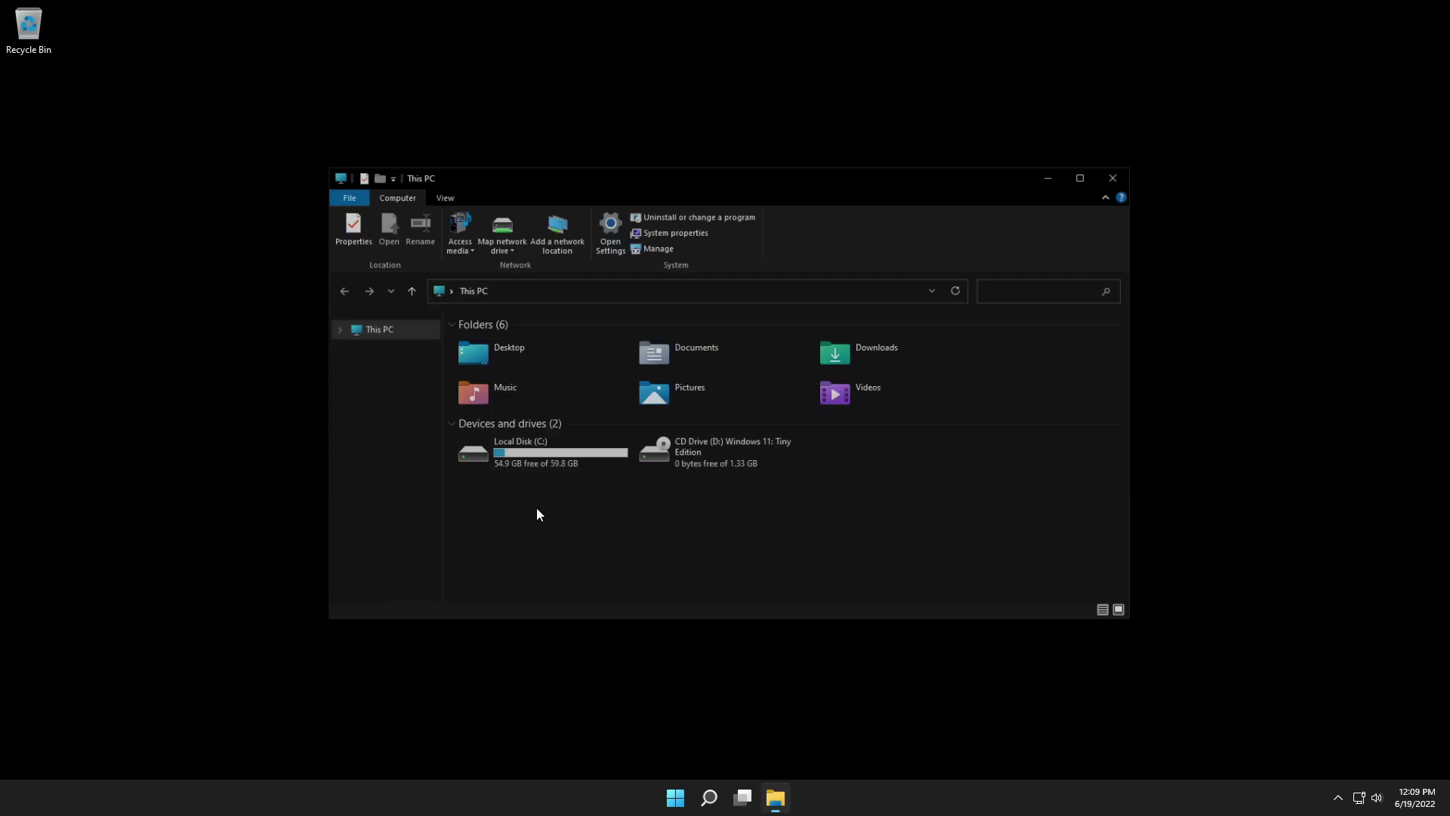
pyautogui.rightClick(485, 464)
pyautogui.click(517, 587)
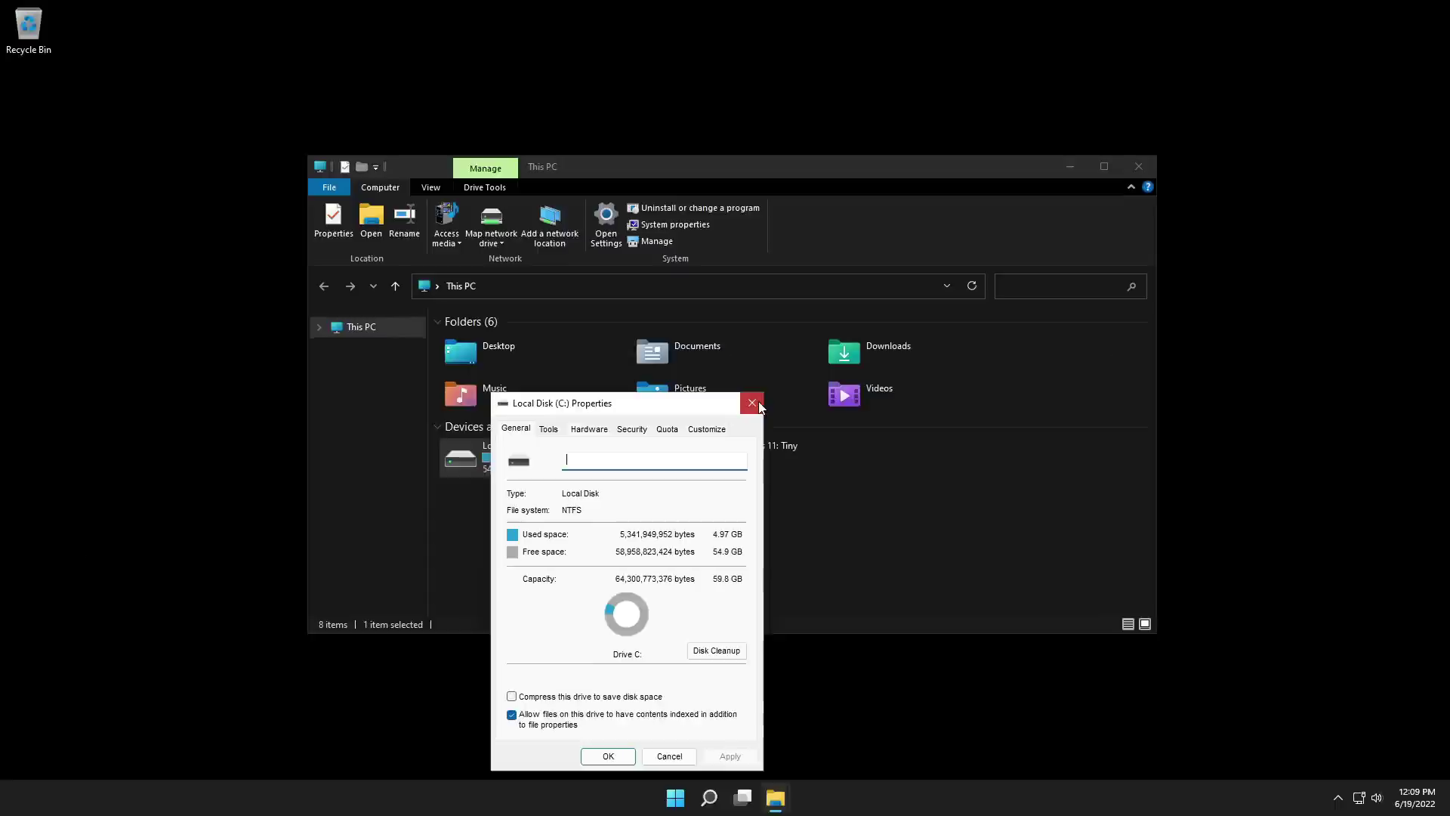
pyautogui.click(956, 55)
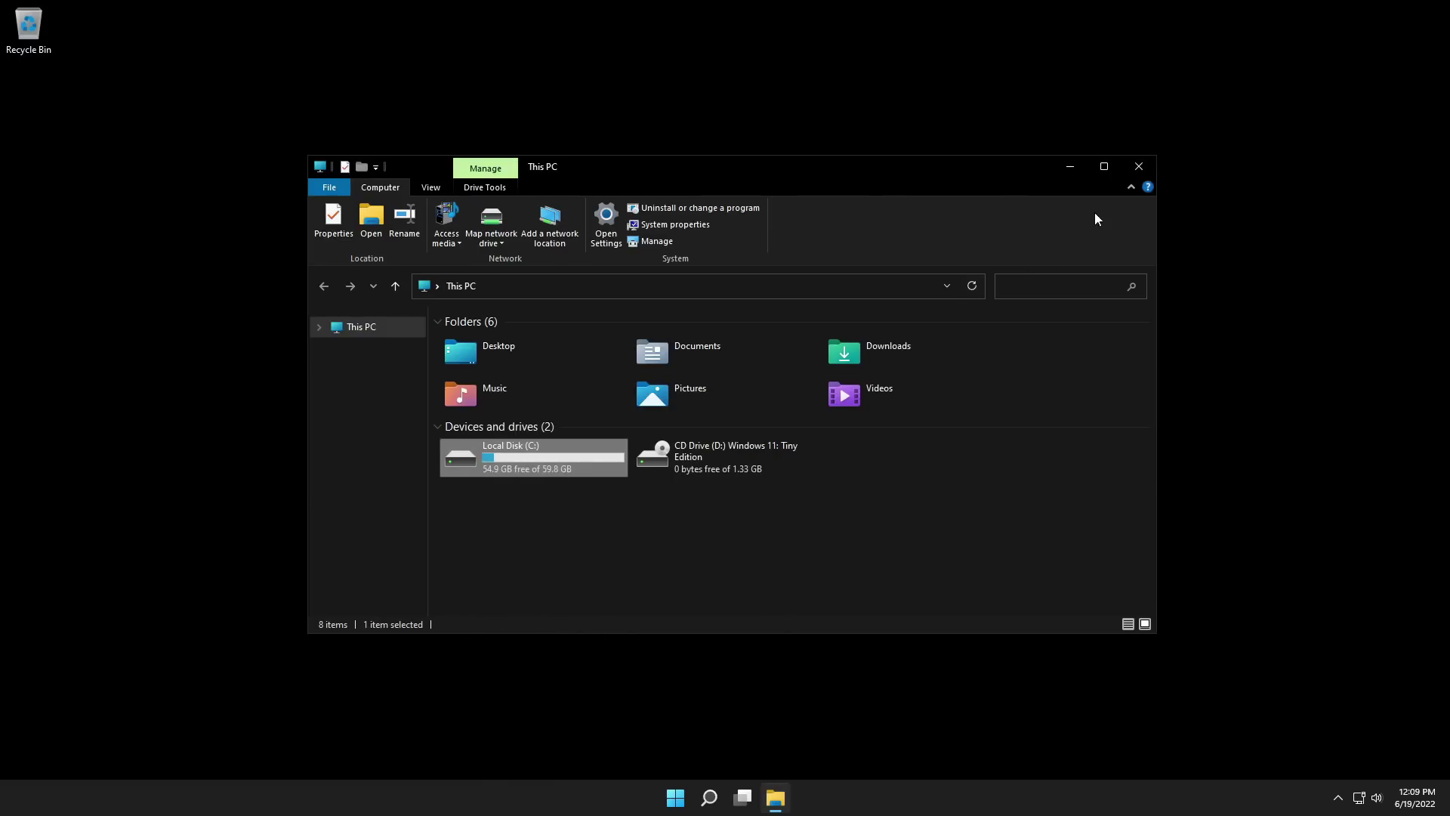
pyautogui.click(1132, 179)
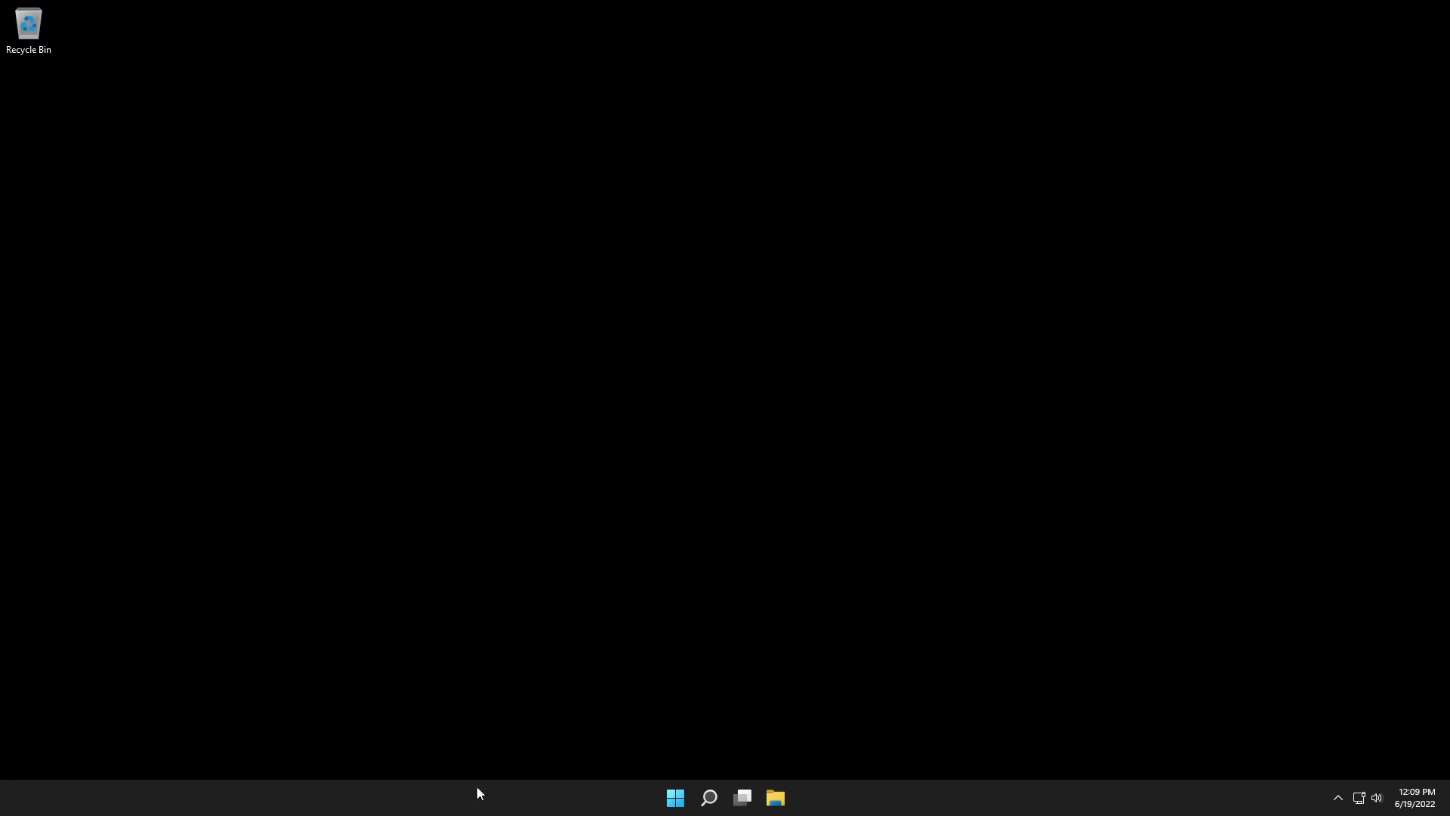
# Search for "uac" and set User Account Control to notify only when apps try to make changes to the computer.
pyautogui.click(674, 800)
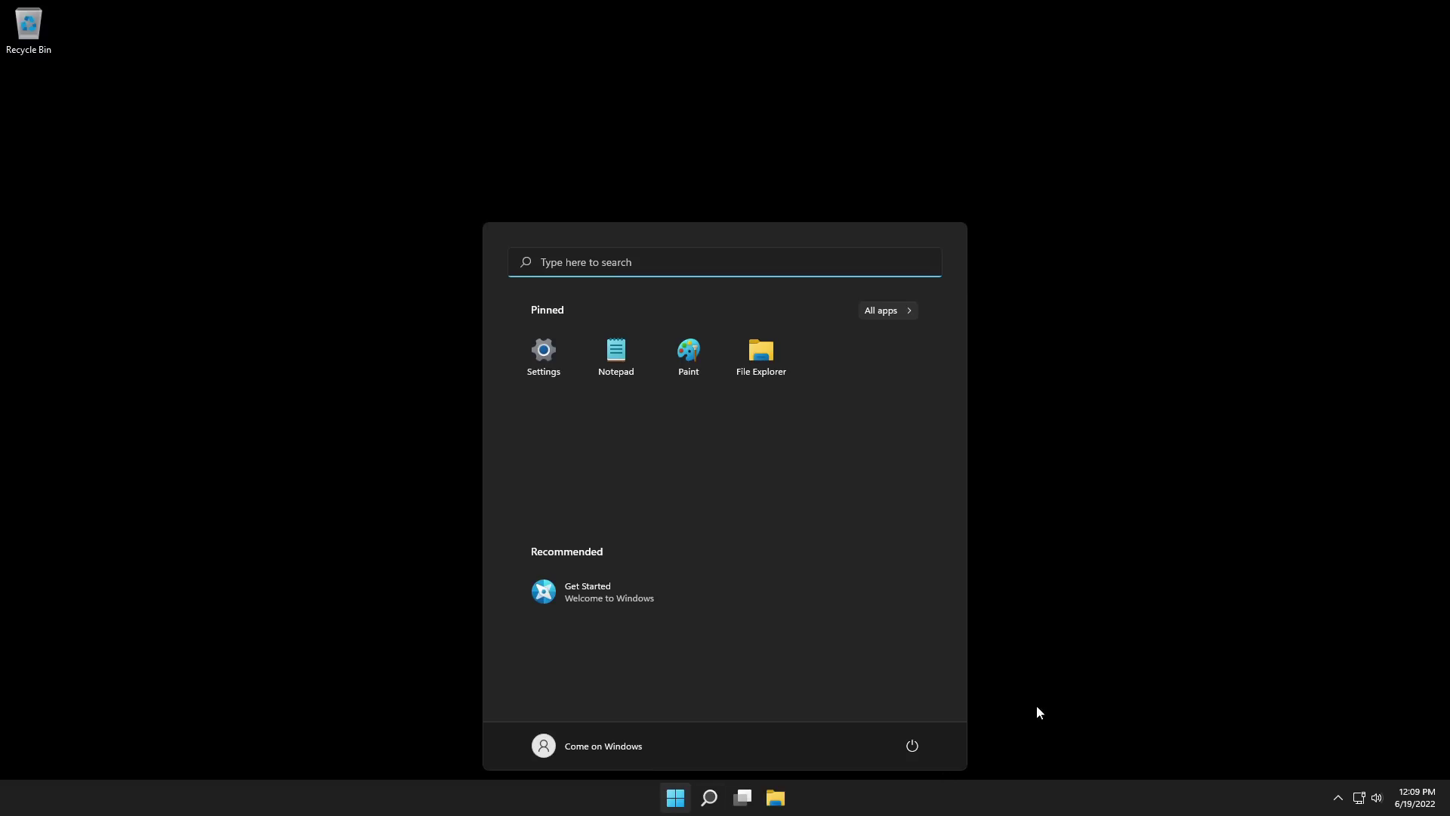
pyautogui.click(620, 265)
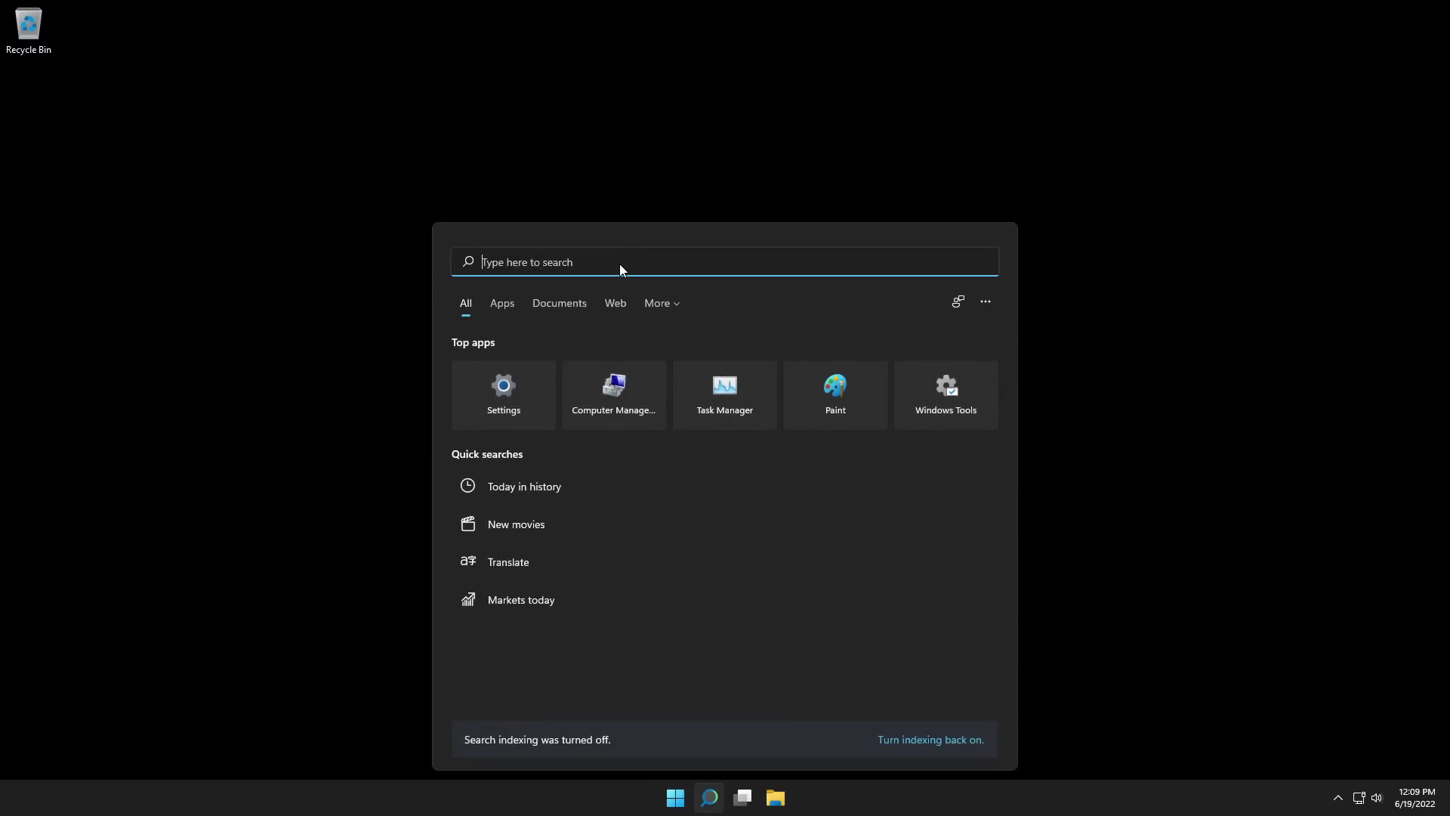
pyautogui.write('uac')
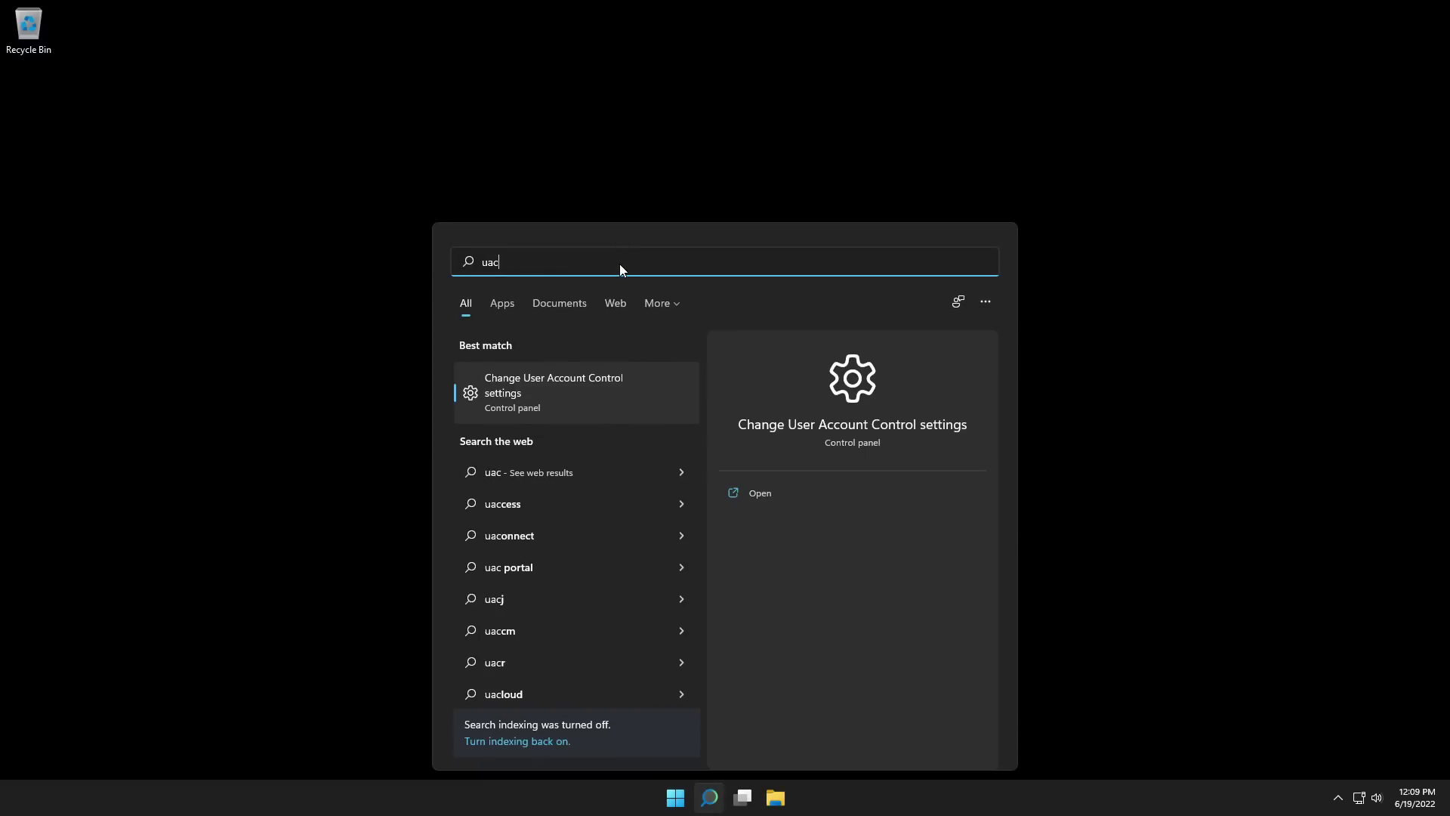
pyautogui.click(772, 488)
pyautogui.moveTo(554, 467); pyautogui.dragTo(563, 375)
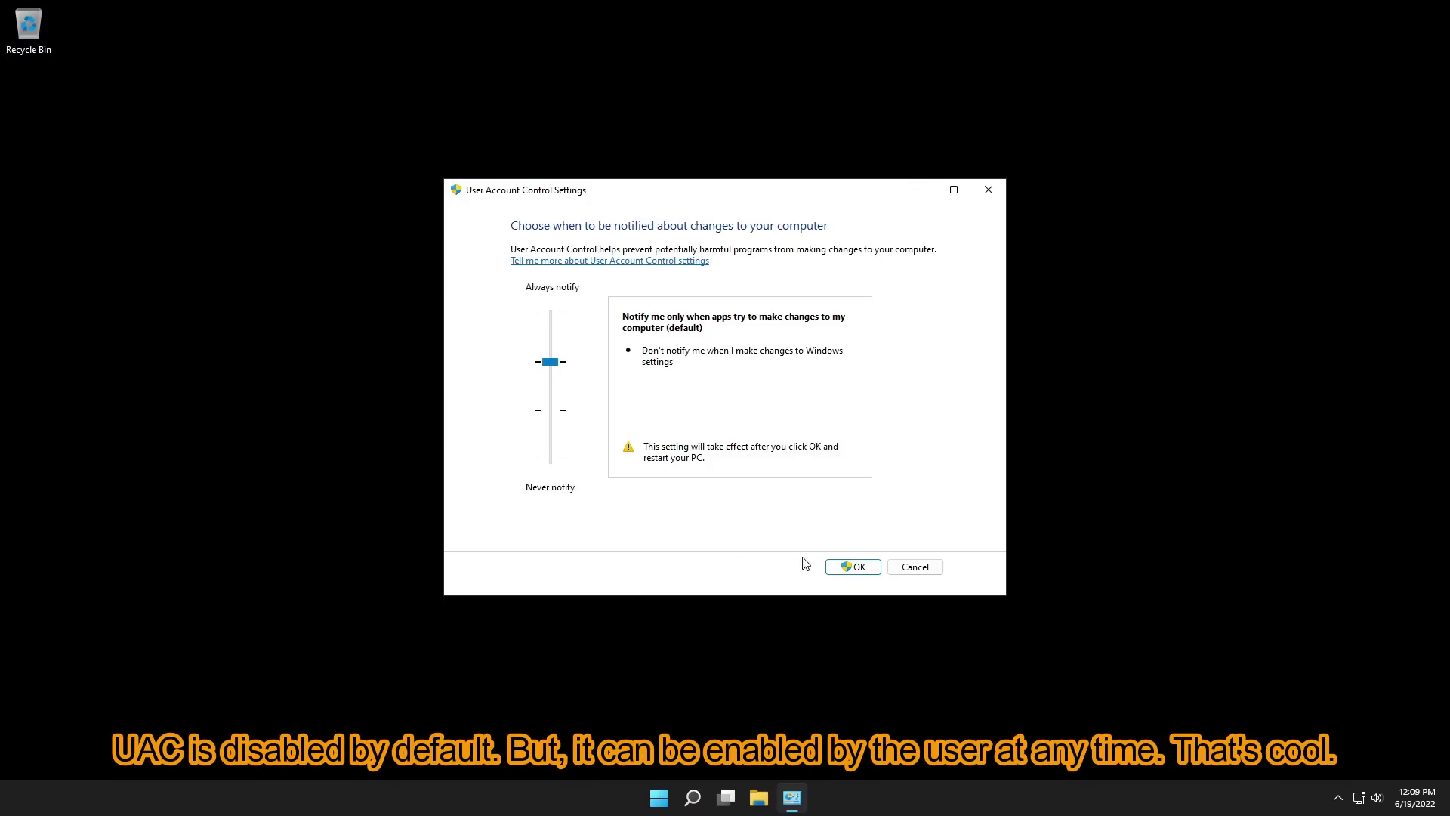
pyautogui.click(839, 566)
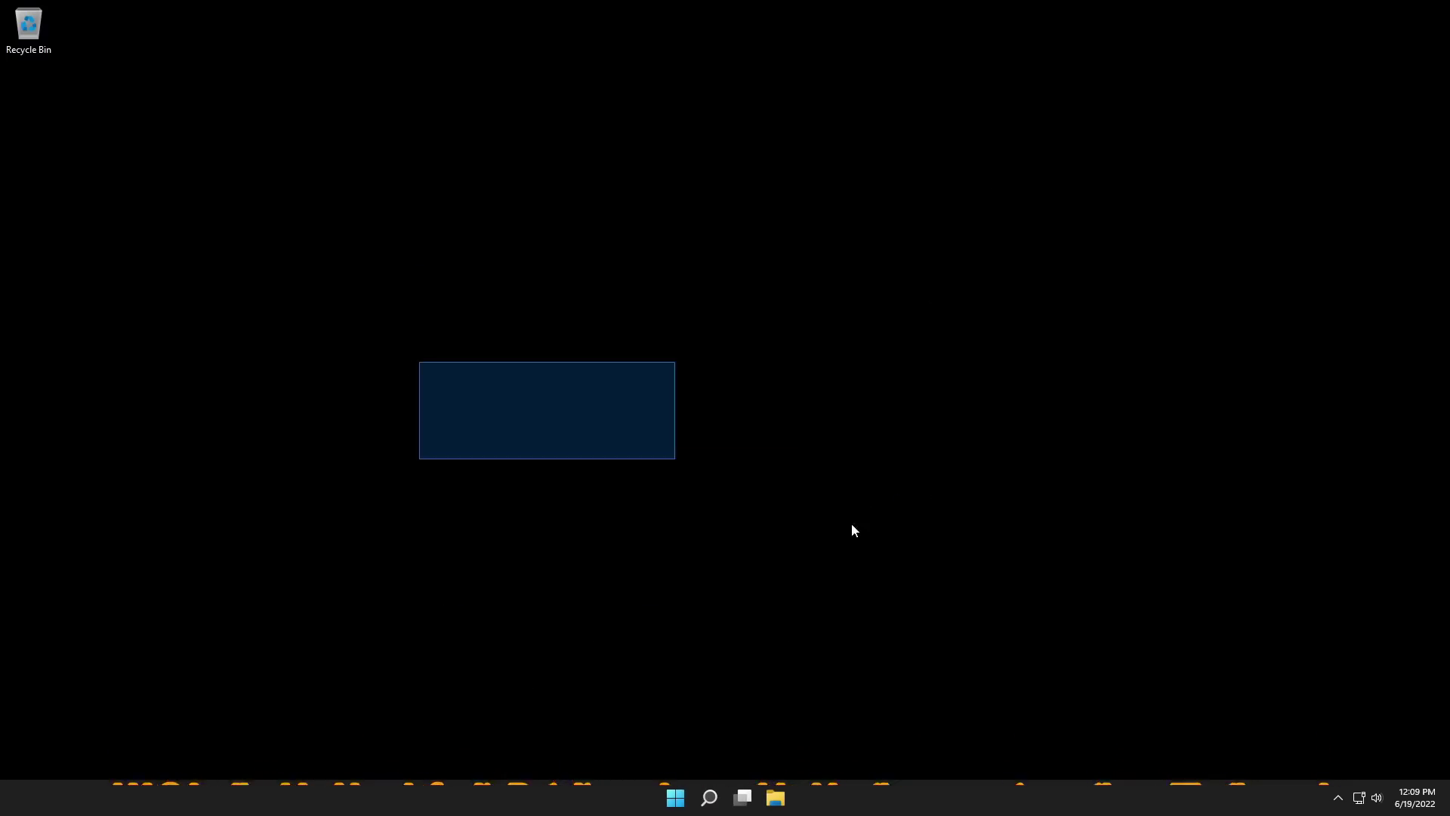
# Examine the General privacy options under Privacy & security in Settings.
pyautogui.click(672, 797)
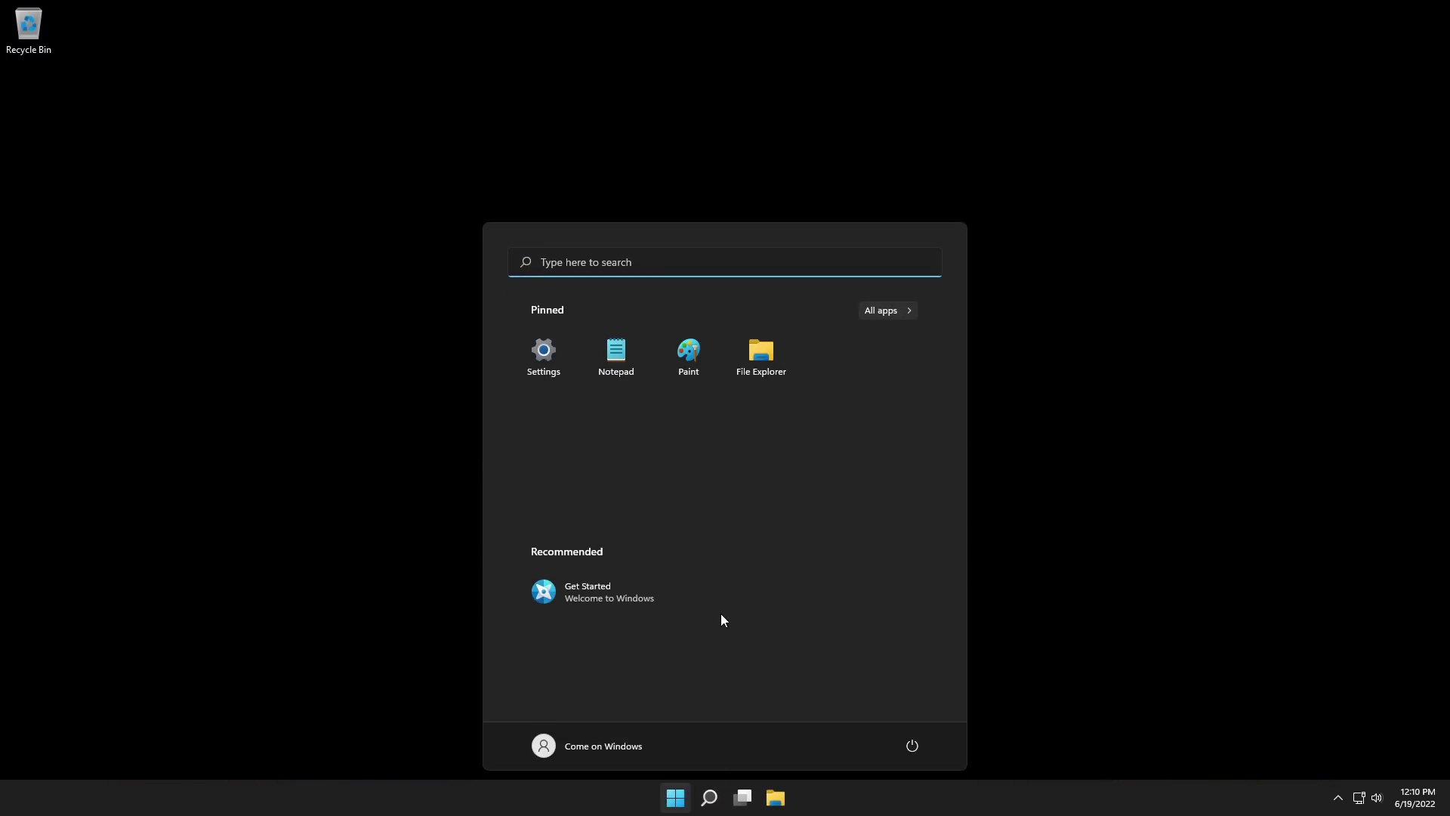
pyautogui.click(564, 368)
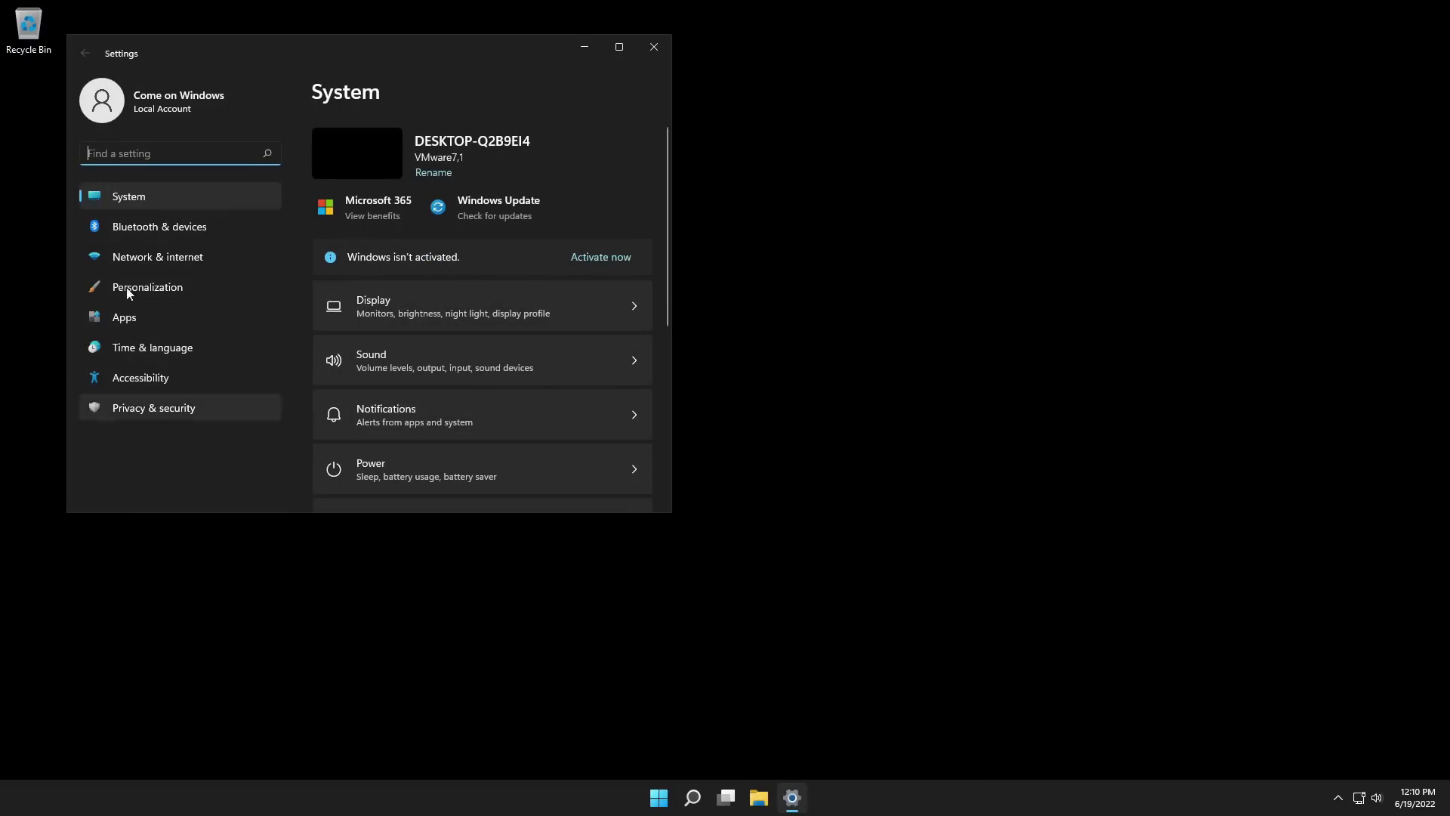
pyautogui.click(175, 414)
pyautogui.click(529, 195)
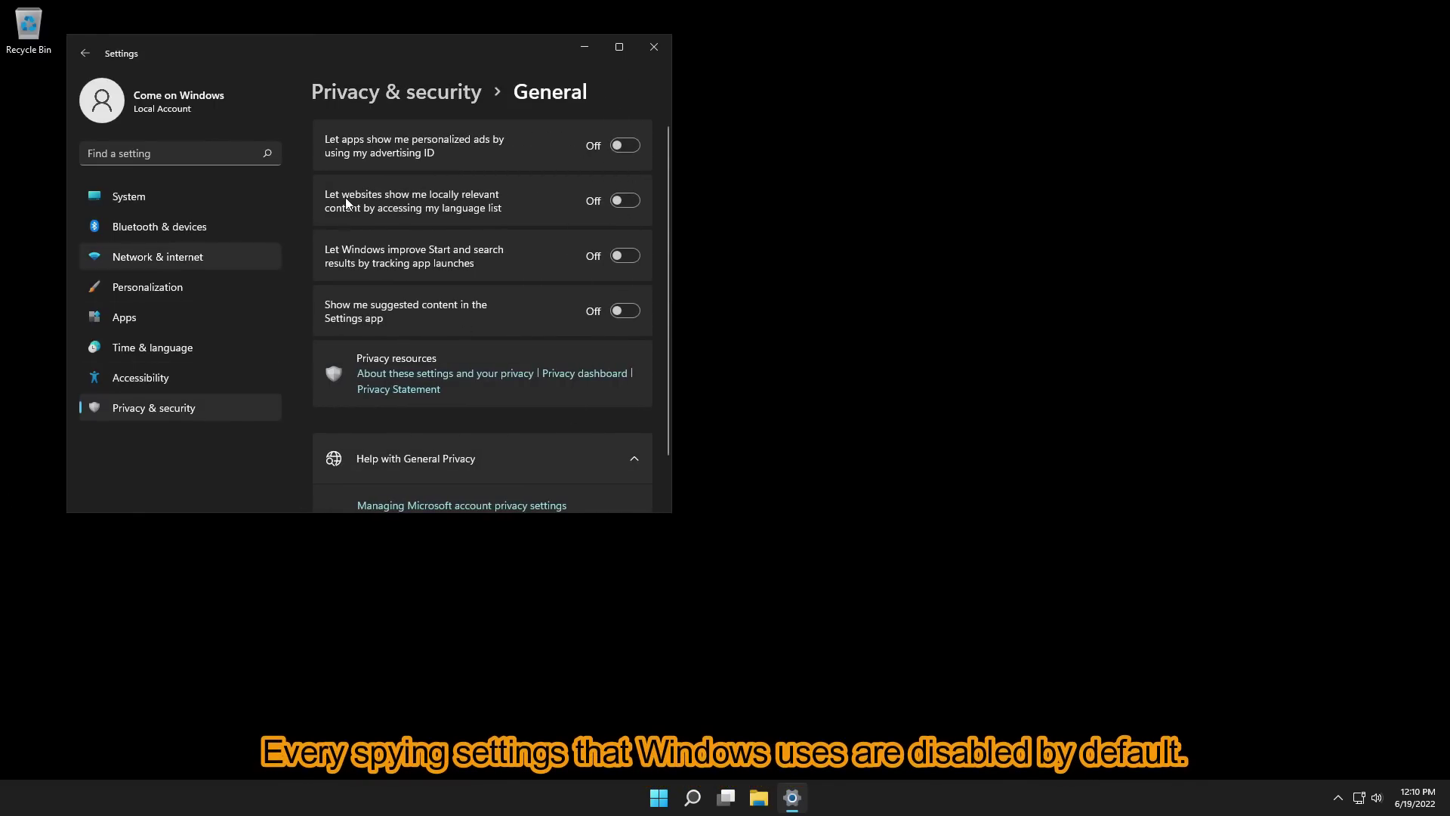
# Examine the Inking & typing personalization and Diagnostics & feedback options under Privacy & security.
pyautogui.click(423, 91)
pyautogui.click(410, 300)
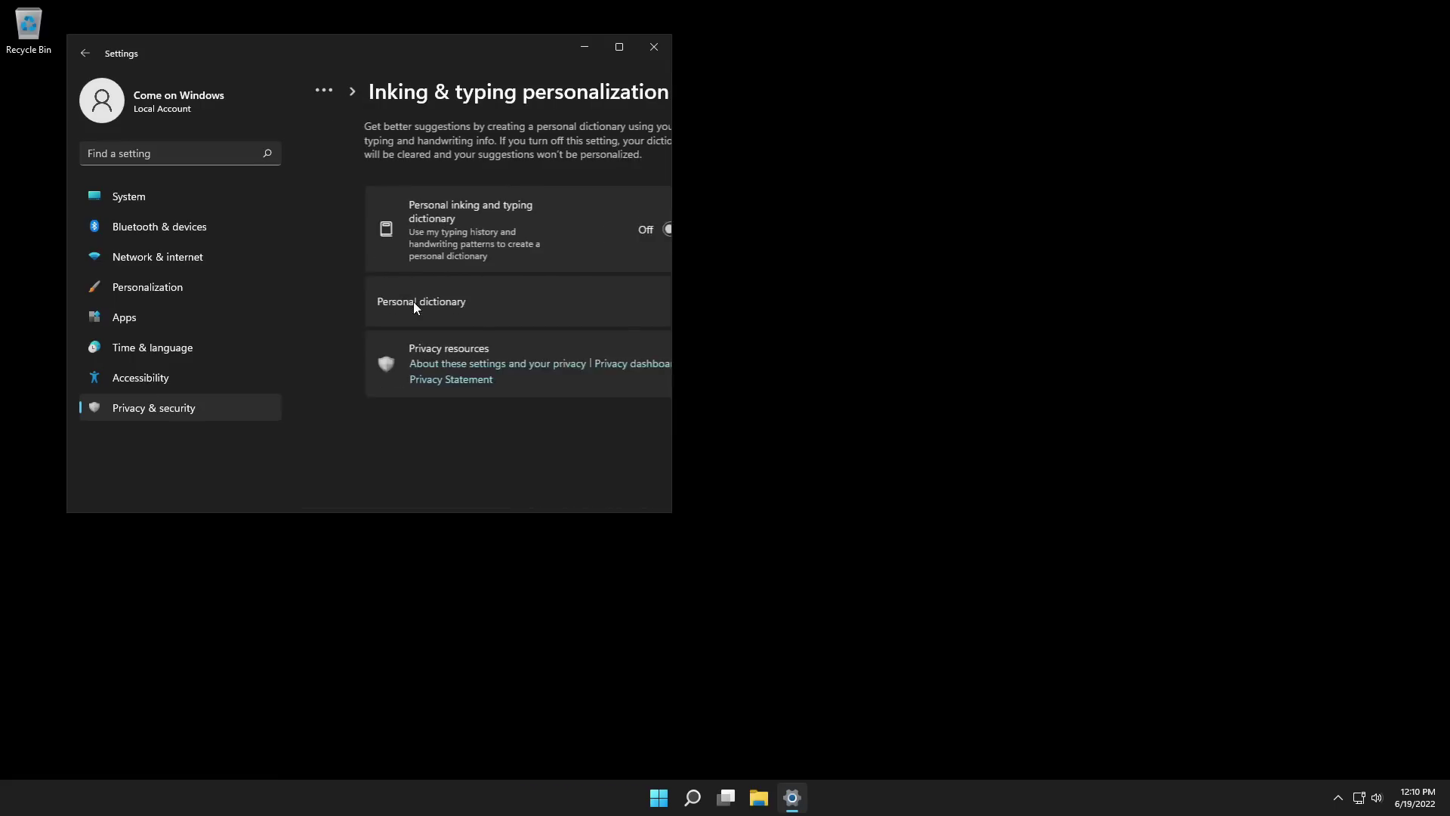
pyautogui.click(327, 83)
pyautogui.click(358, 123)
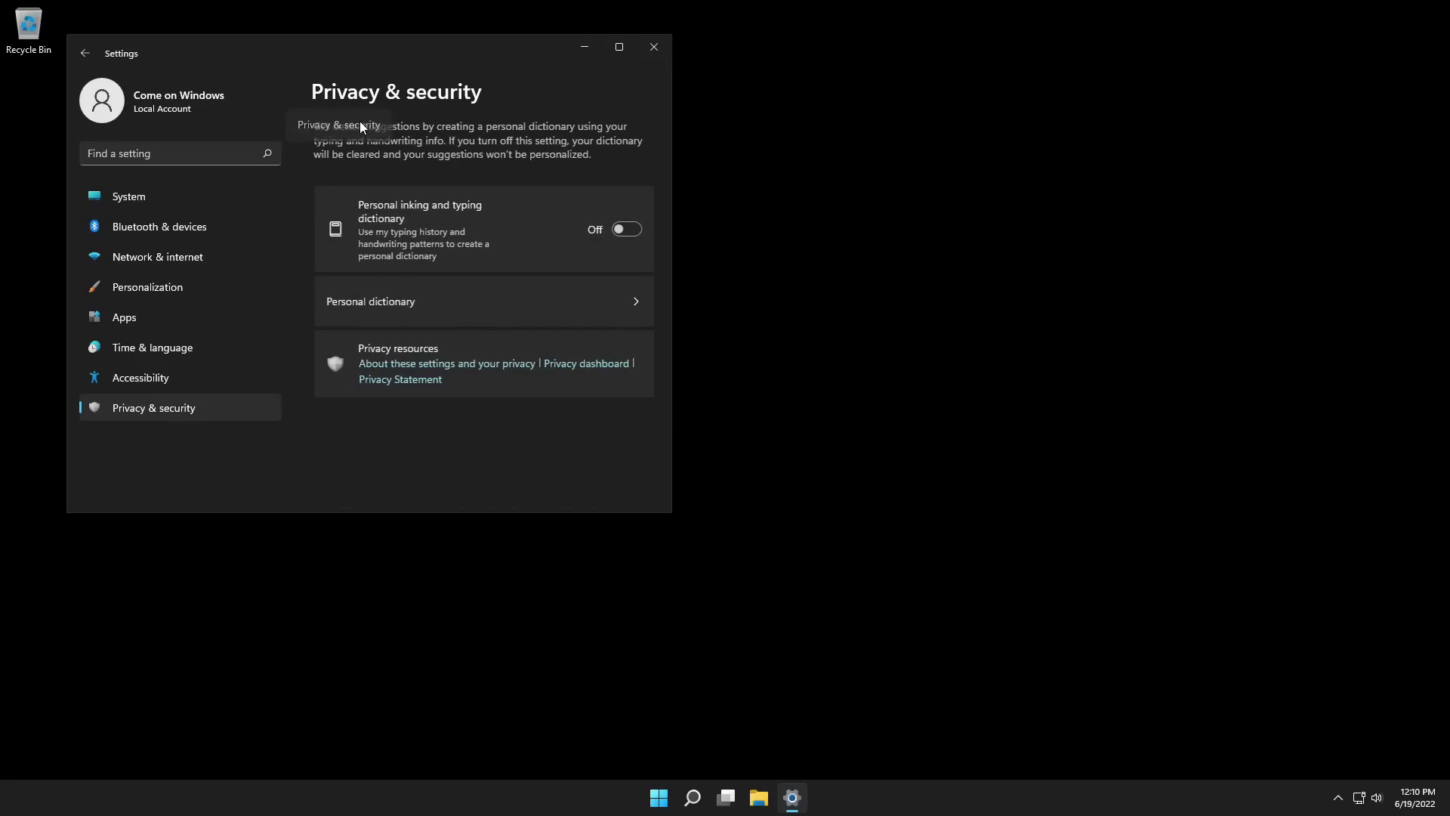
pyautogui.click(427, 387)
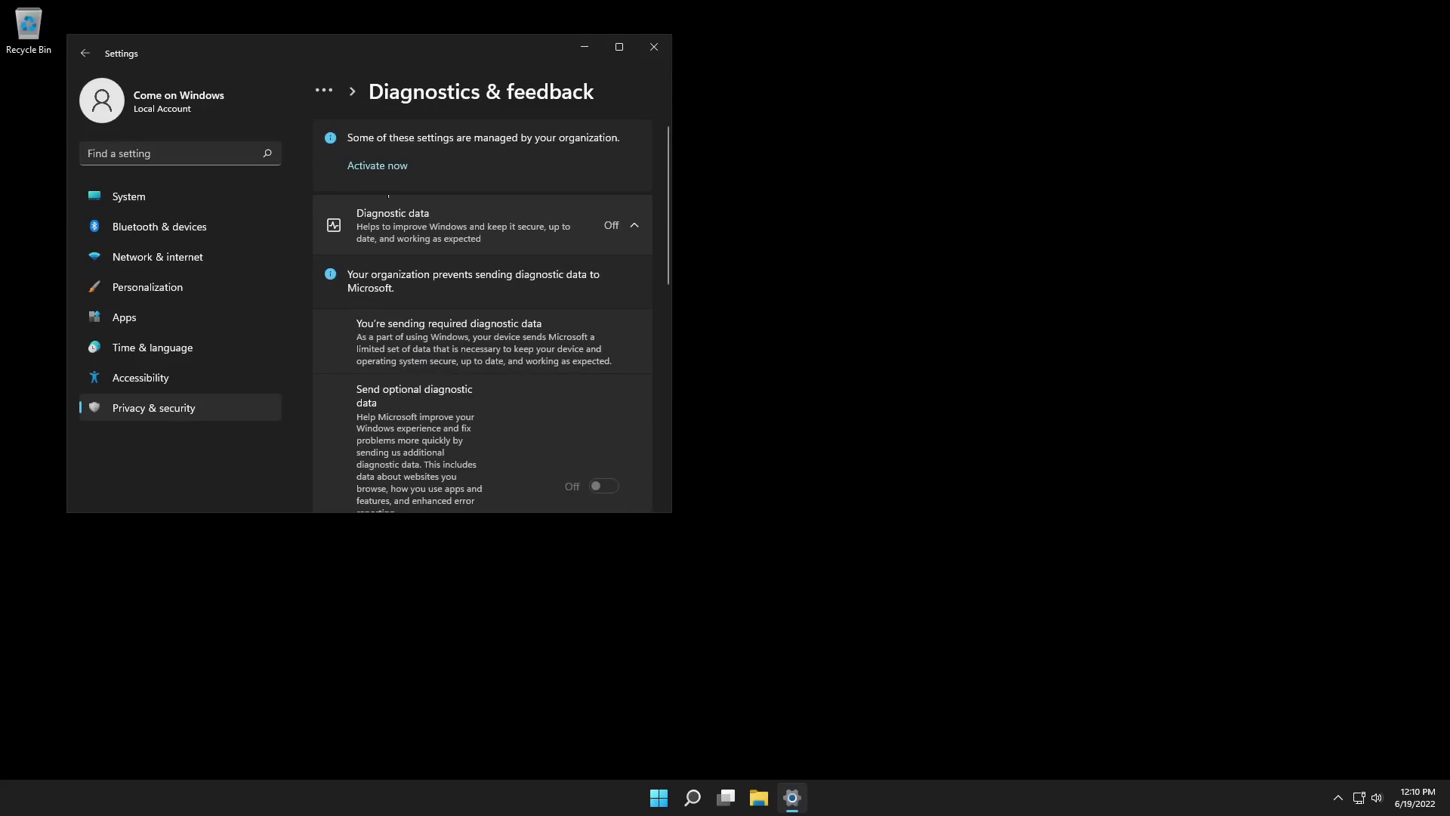
pyautogui.scroll(-3, 480, 295)
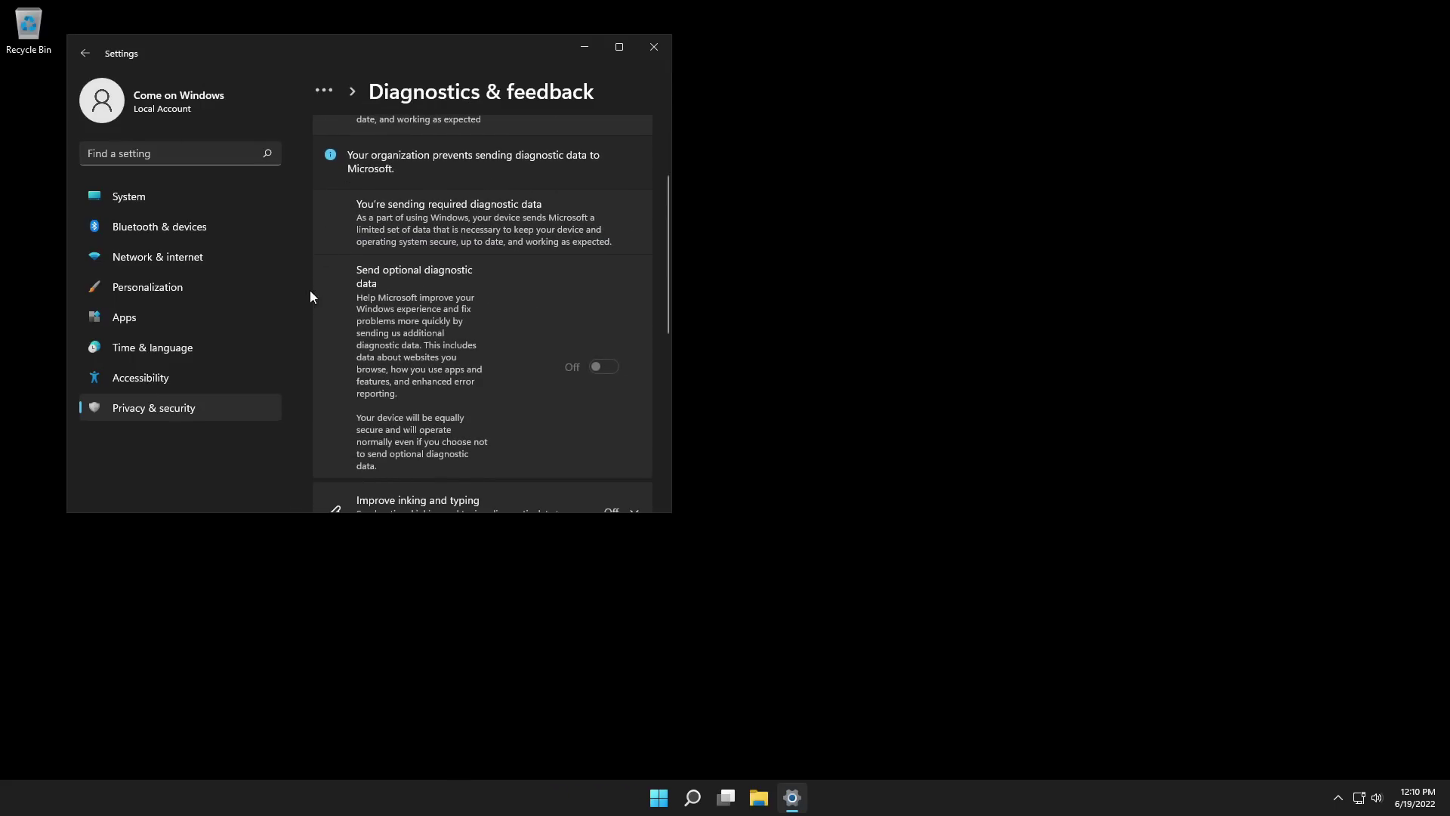
pyautogui.scroll(-5, 468, 347)
pyautogui.scroll(8, 470, 347)
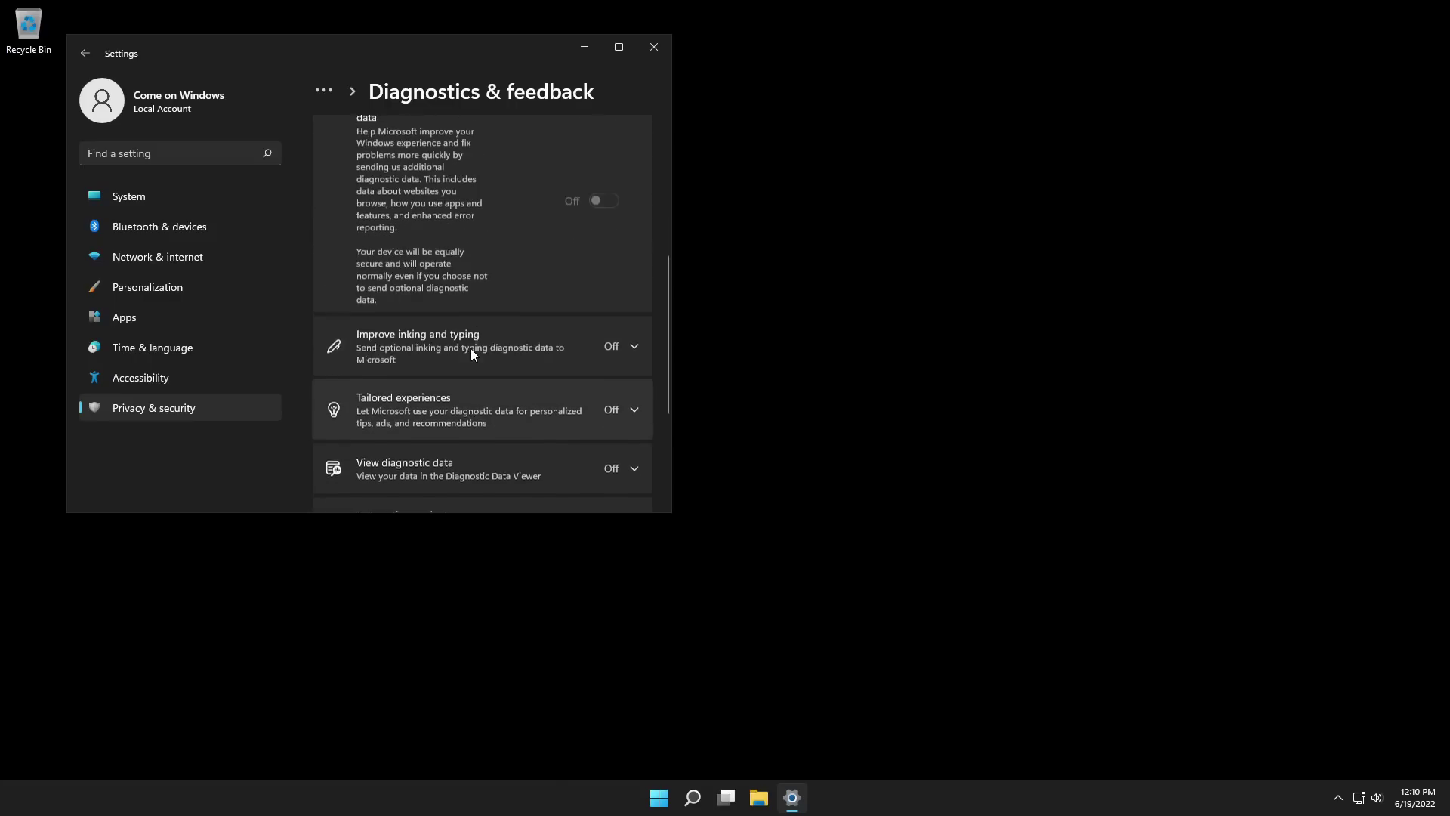
# Look through the Accessibility, Time & language, Apps, Personalization and Network & internet pages in Settings.
pyautogui.click(135, 377)
pyautogui.click(141, 347)
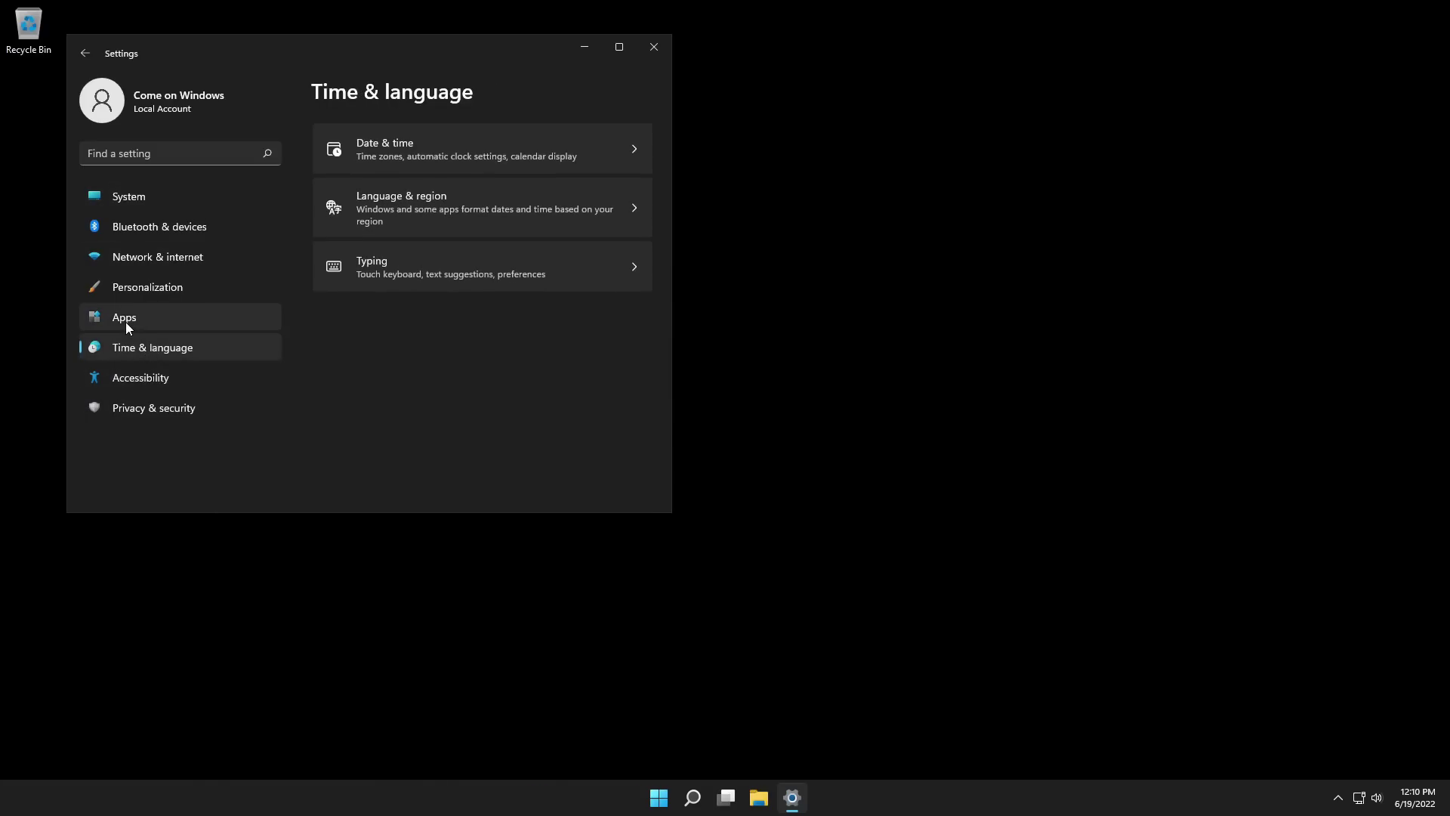
pyautogui.click(126, 320)
pyautogui.click(145, 288)
pyautogui.click(148, 257)
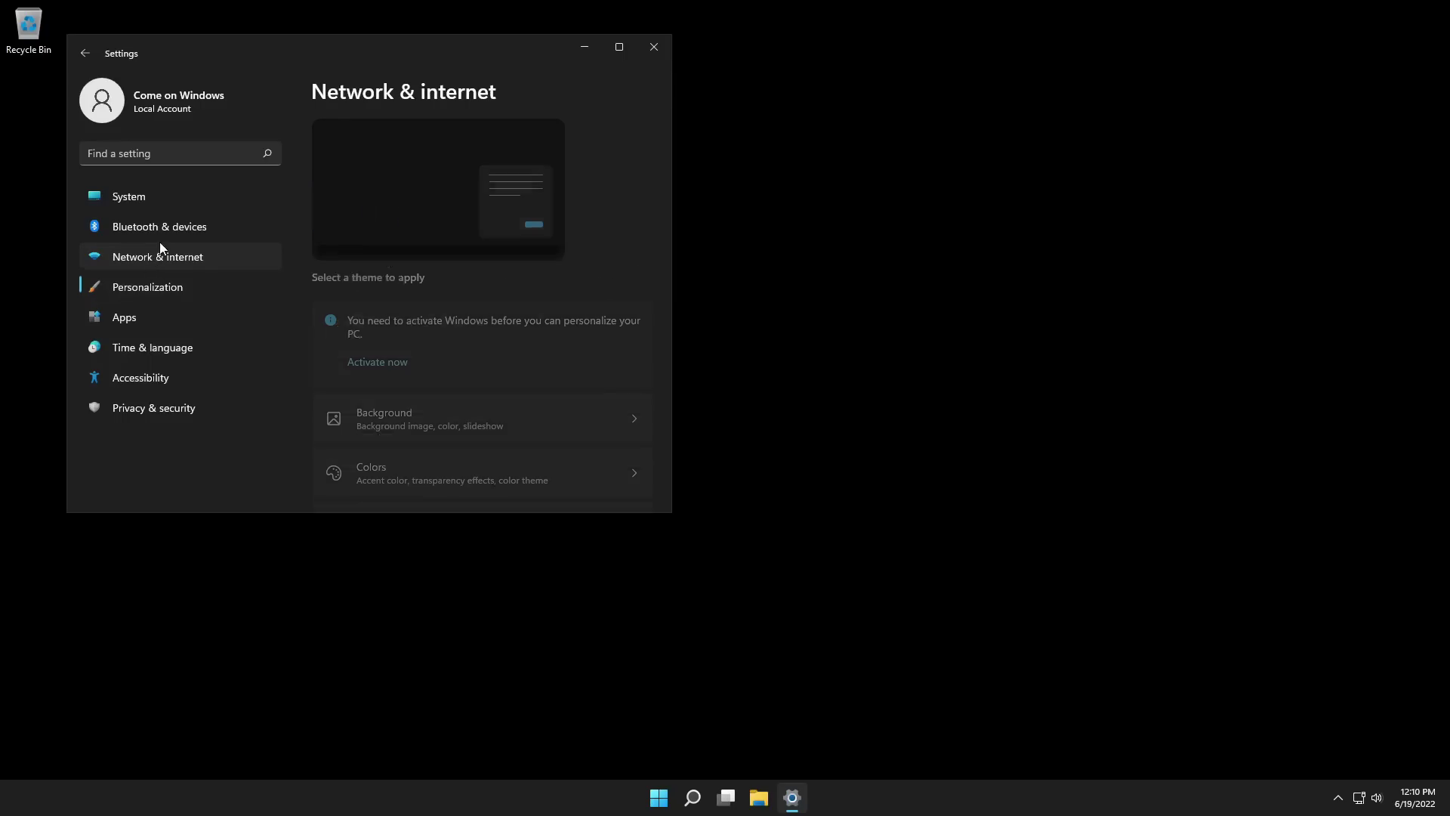
pyautogui.hotkey('alt', 'F4')
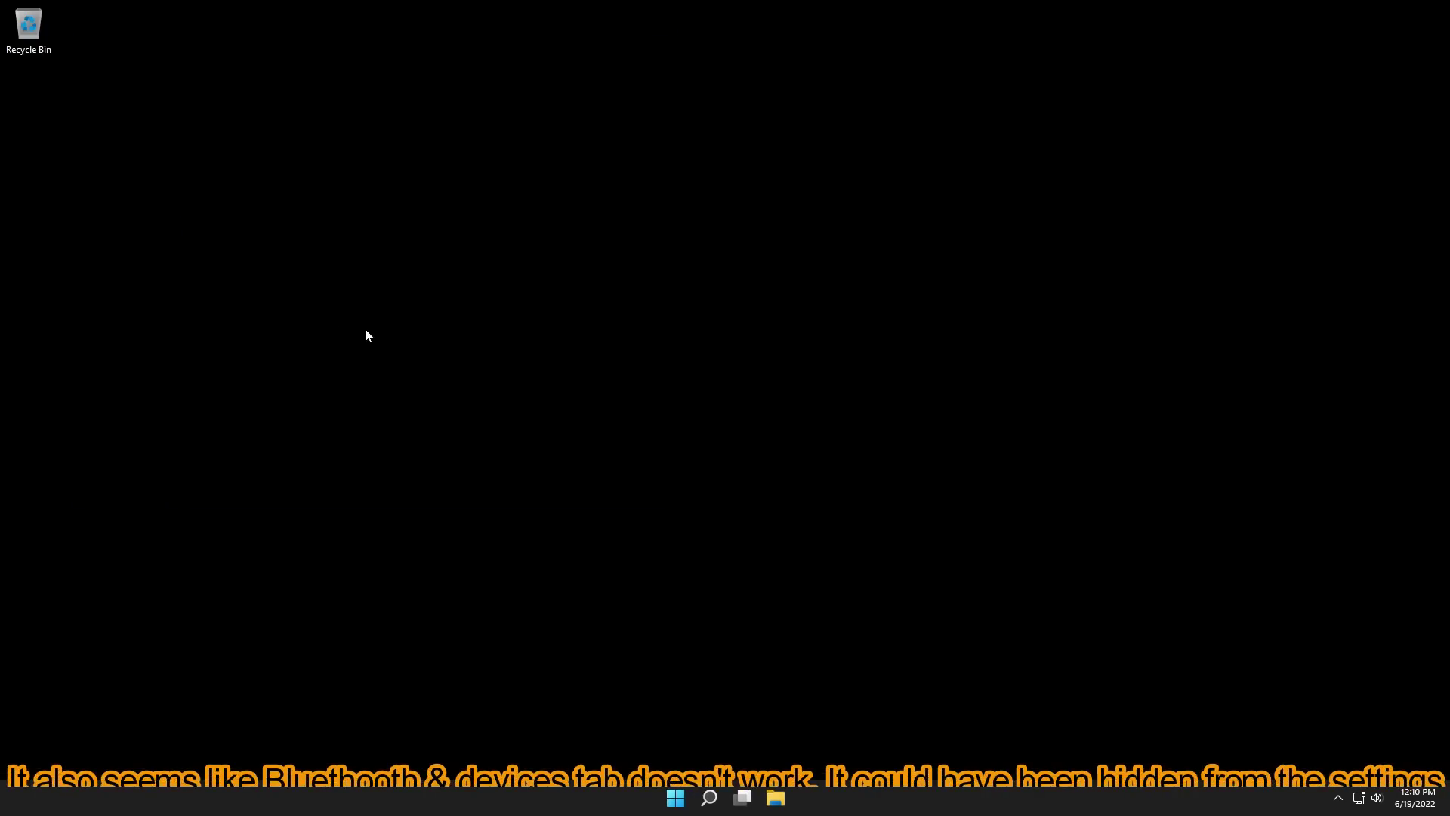
# Reopen Settings and try to view the Bluetooth & devices page, repeating the attempt once.
pyautogui.press('super+i')
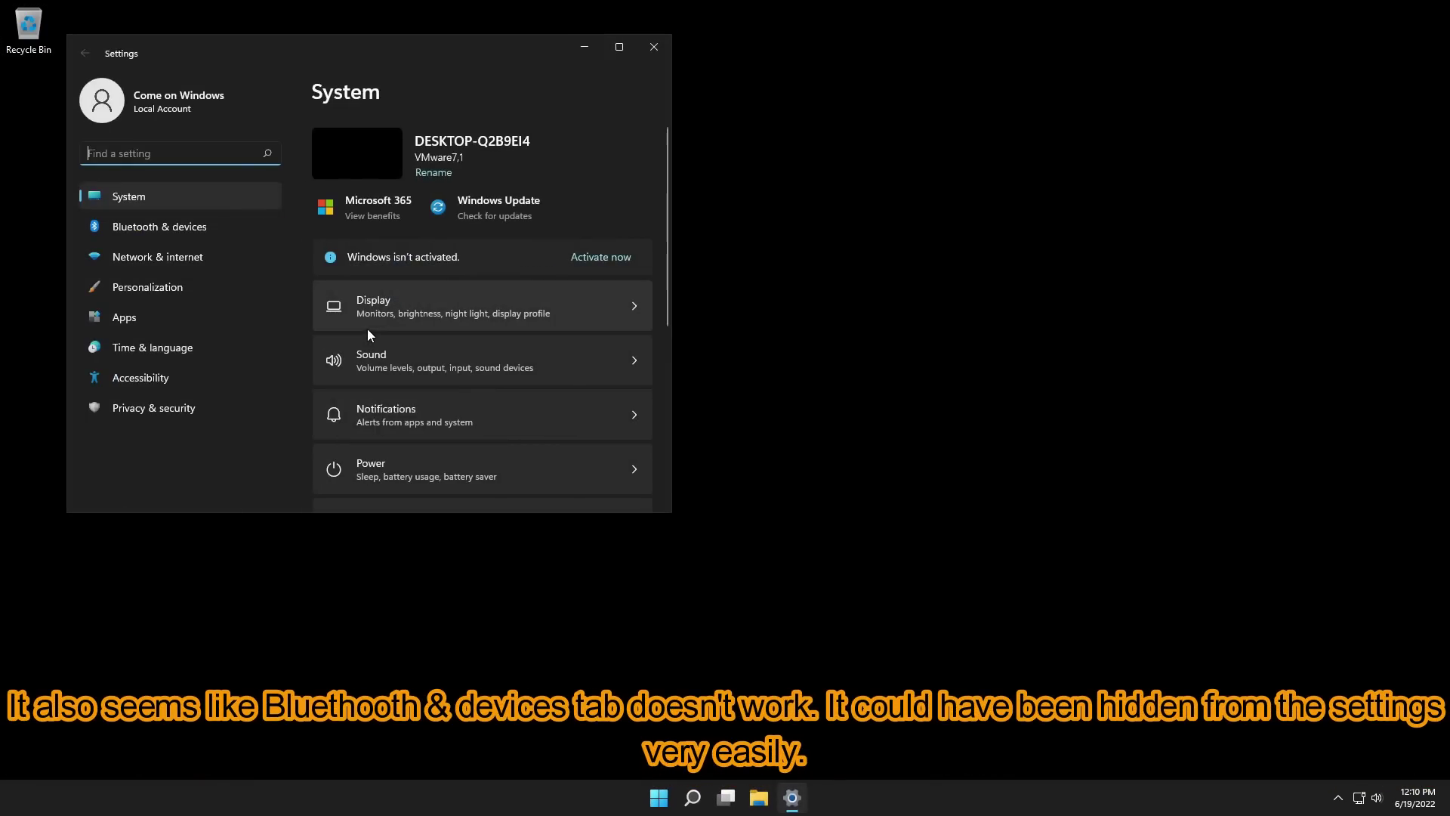
pyautogui.click(220, 224)
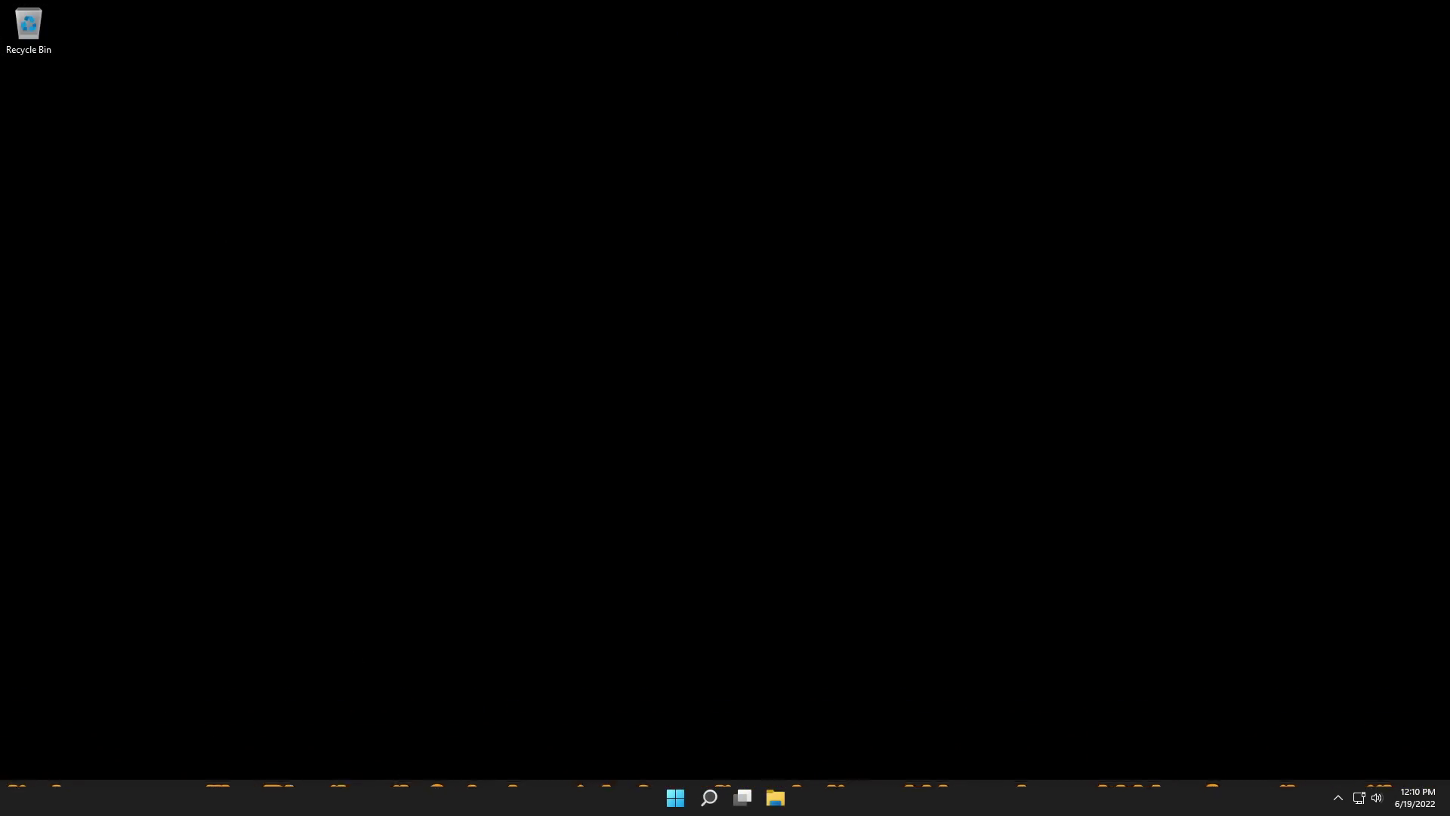
pyautogui.press('super+i')
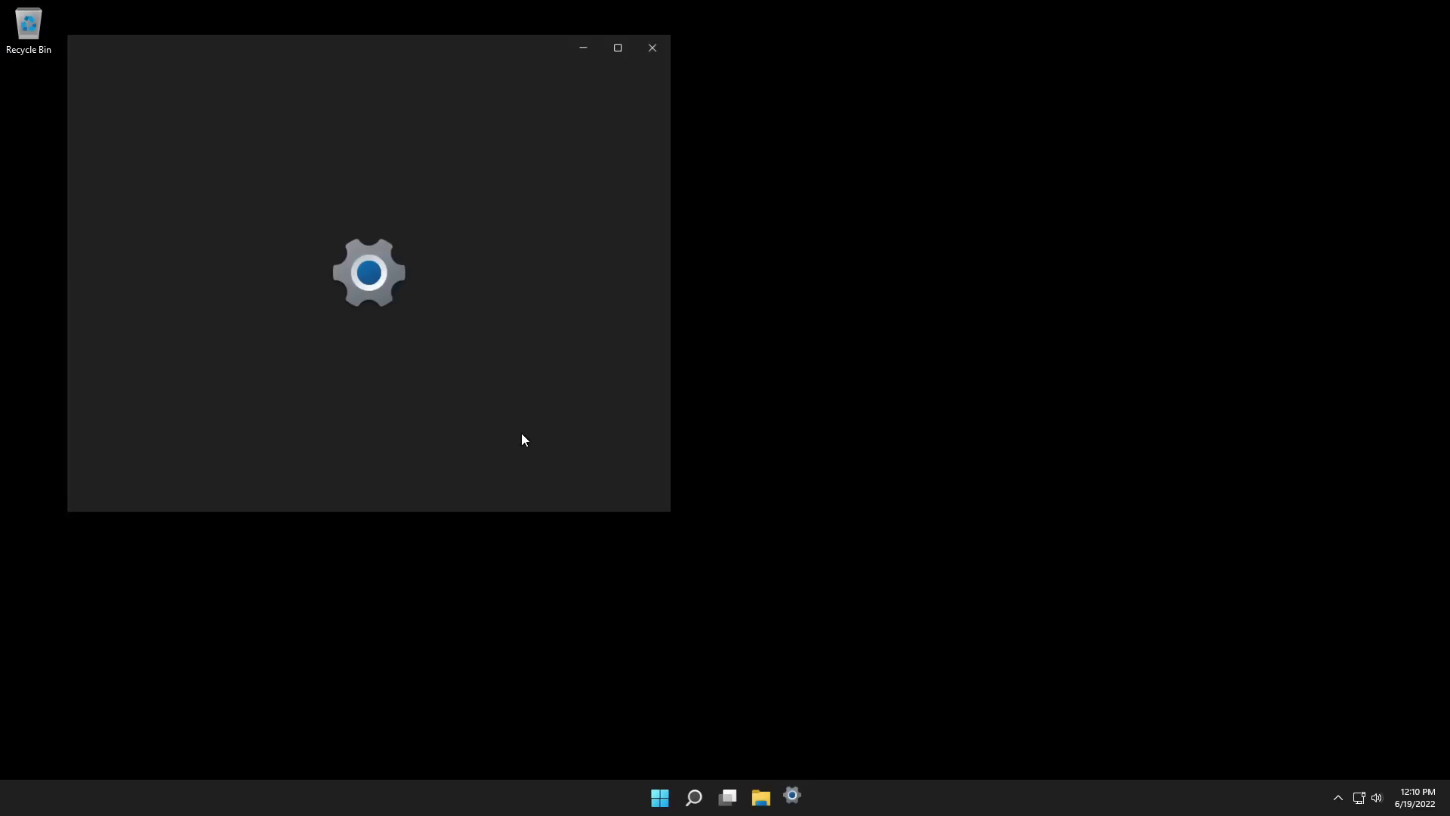
pyautogui.click(238, 236)
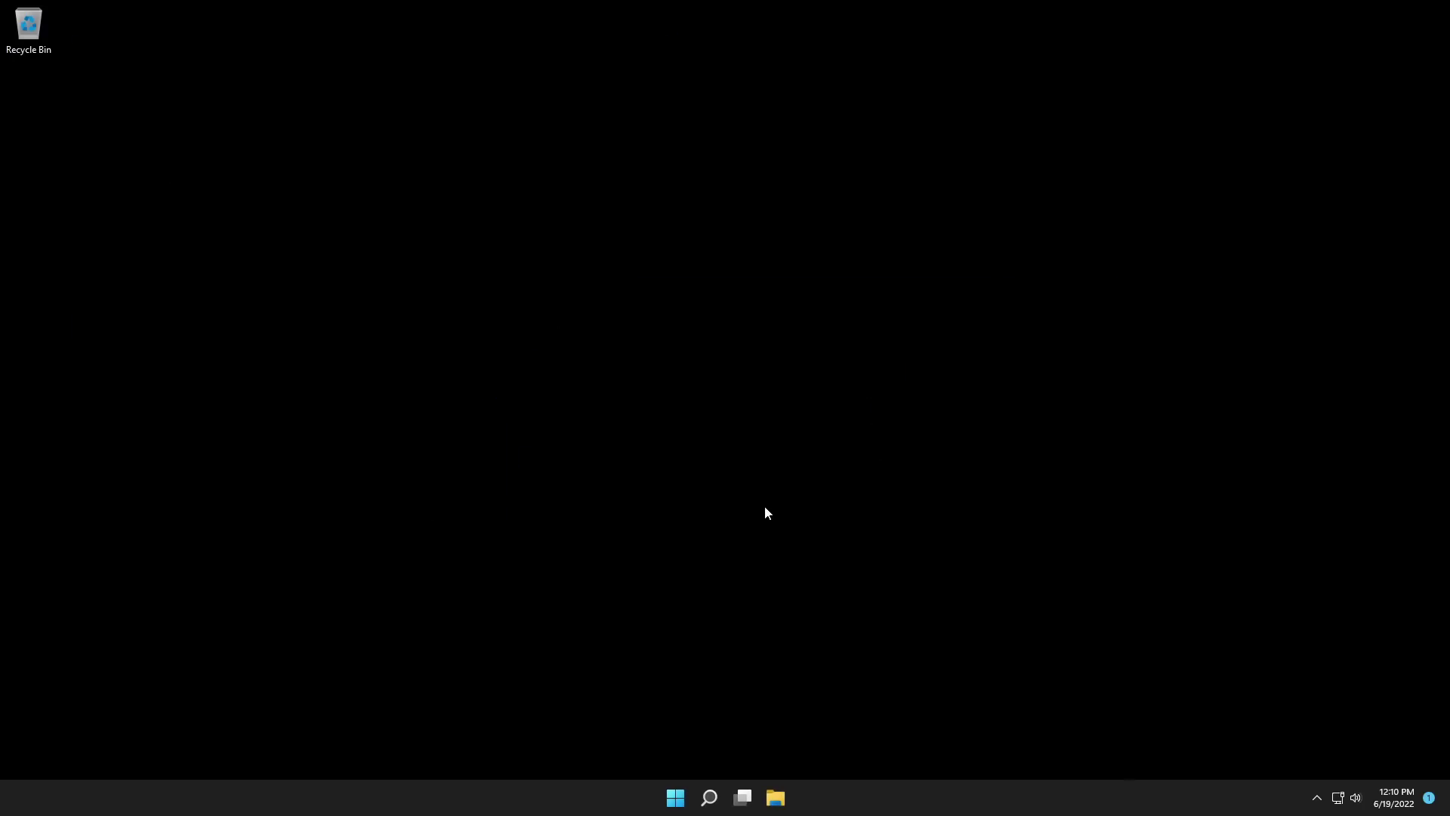
# Search for "control panel" and open Control Panel.
pyautogui.click(679, 797)
pyautogui.click(602, 264)
pyautogui.write('contr')
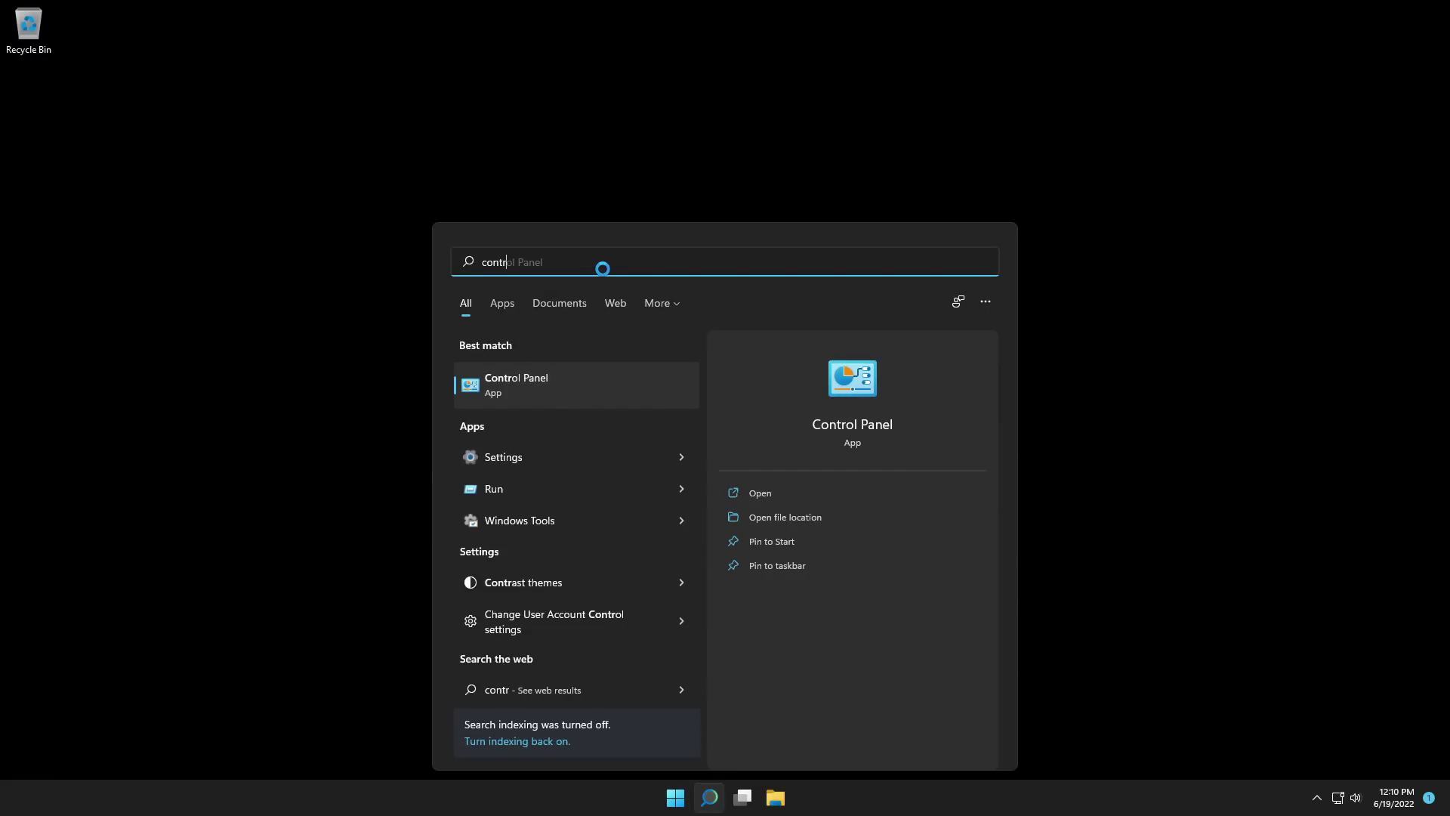
pyautogui.write('ol panel')
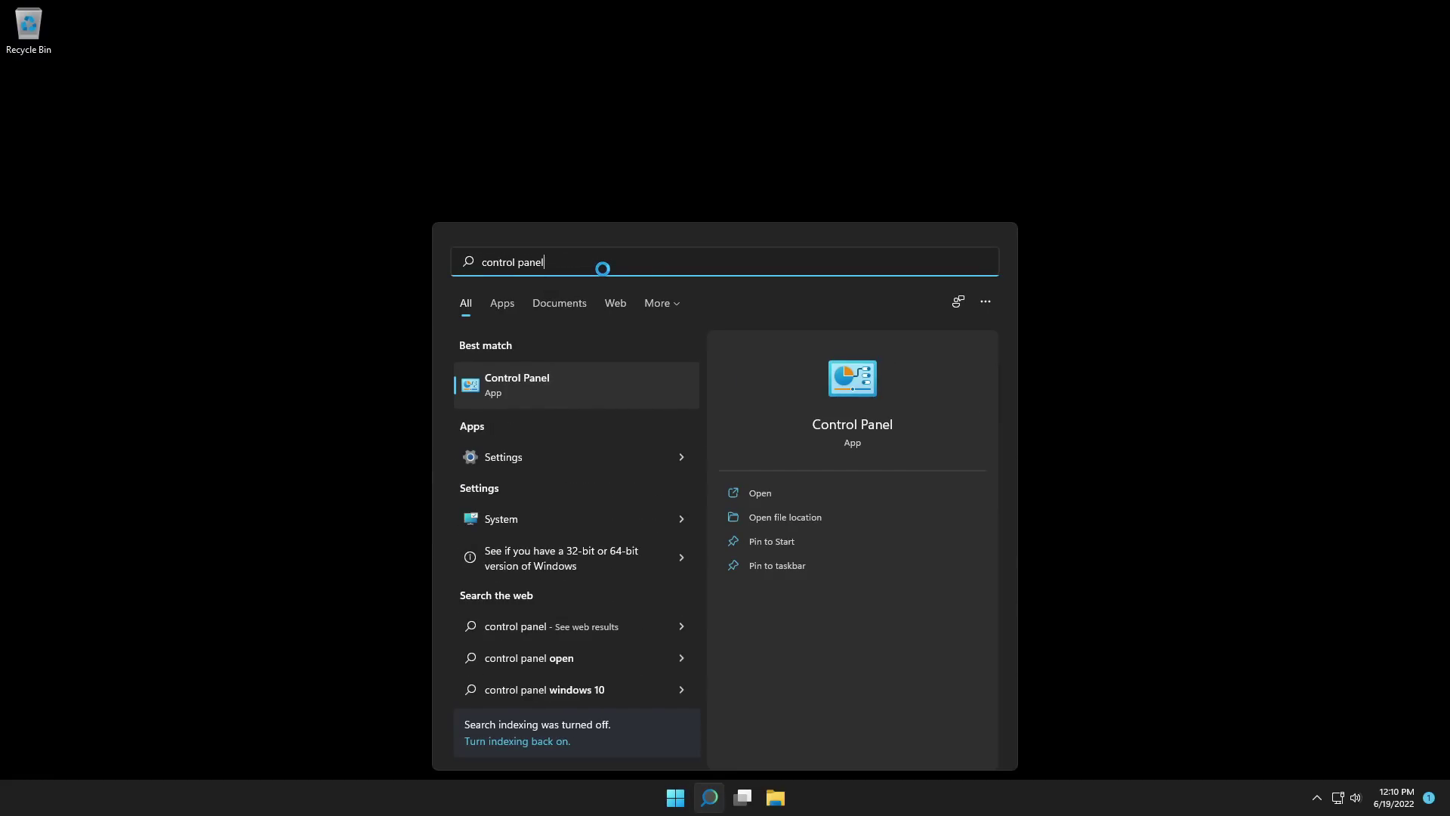
pyautogui.click(741, 499)
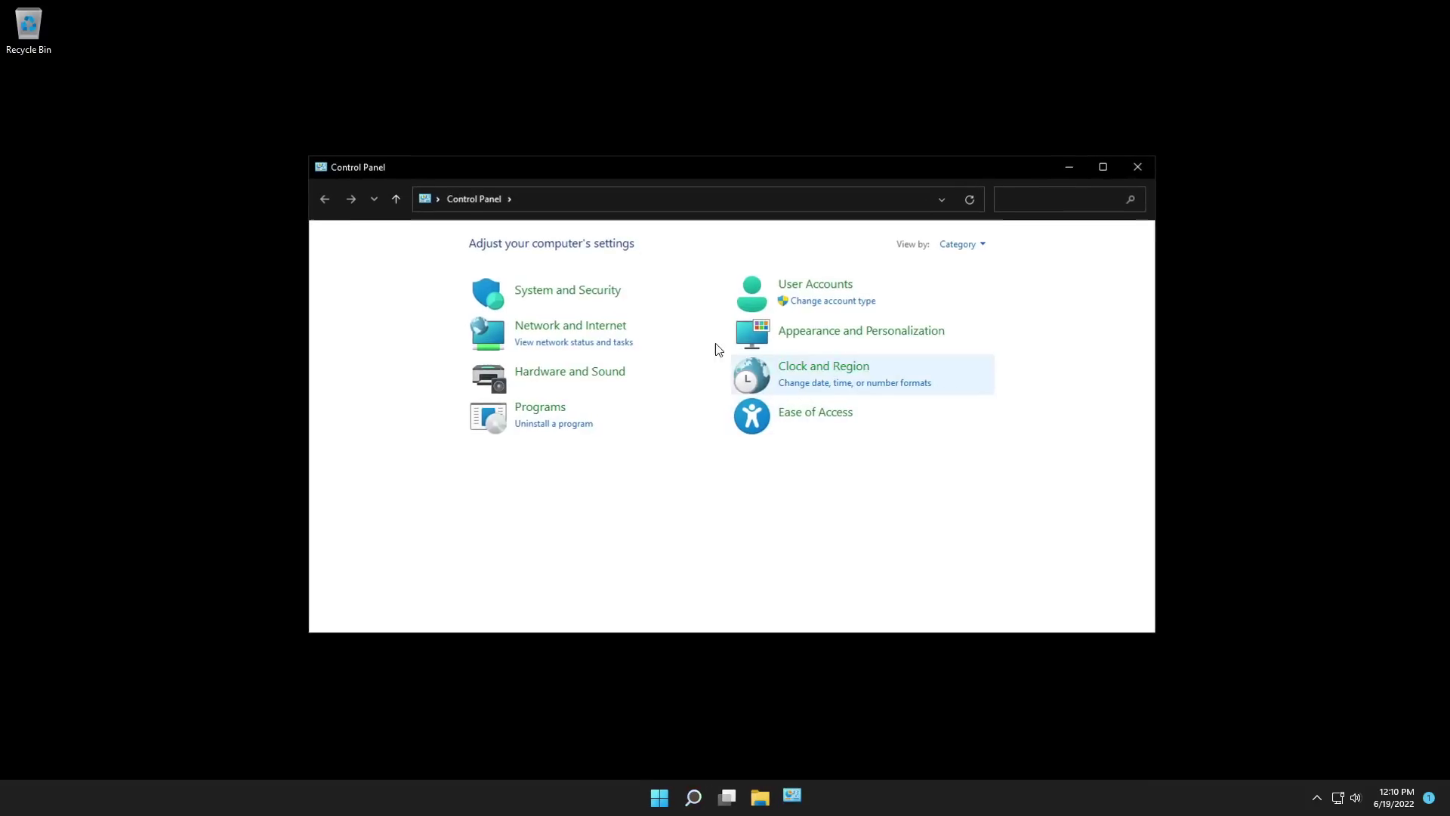
# Try to open the Allow remote access option under System and Security, and close Control Panel.
pyautogui.click(586, 291)
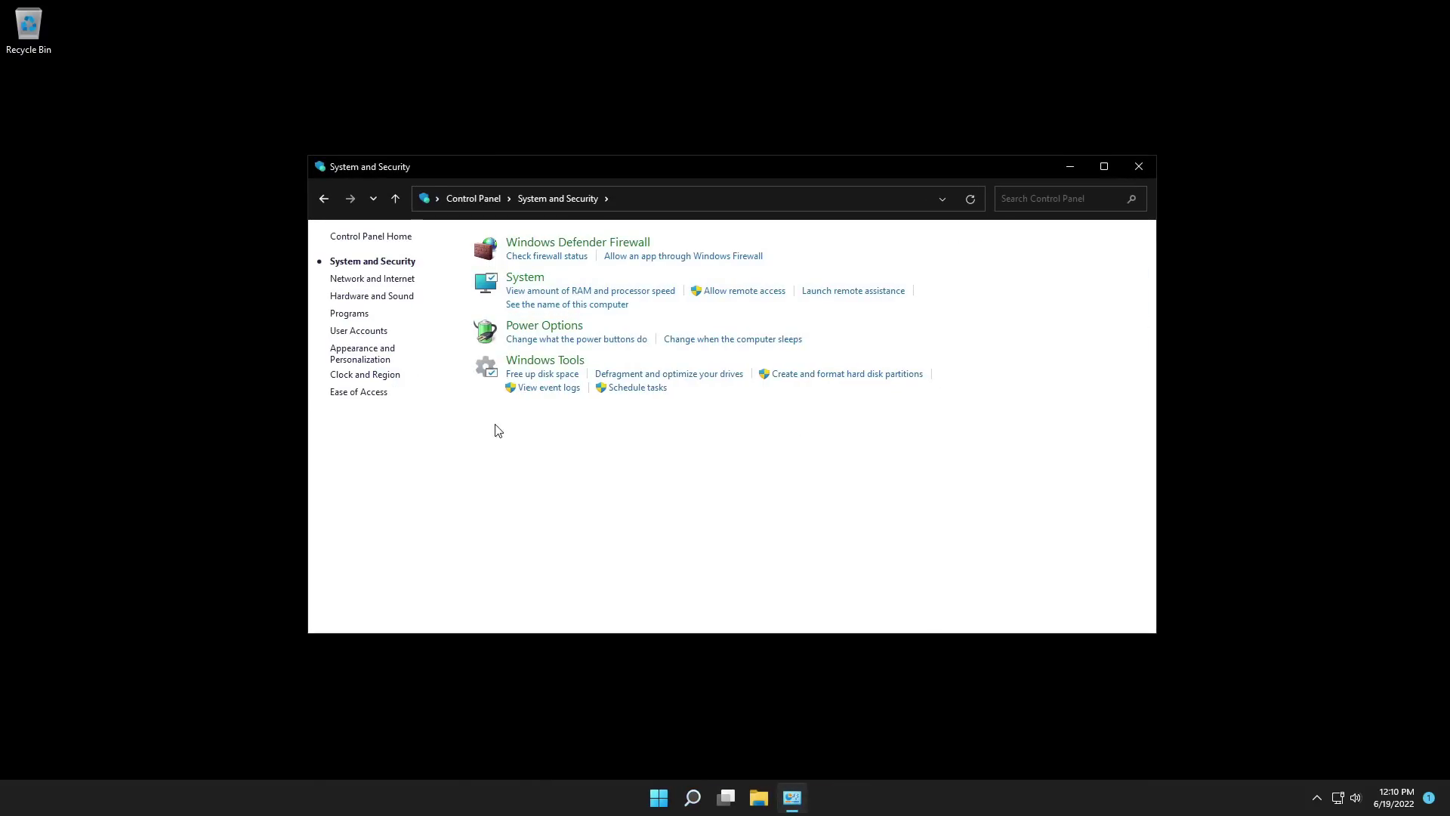
pyautogui.click(746, 292)
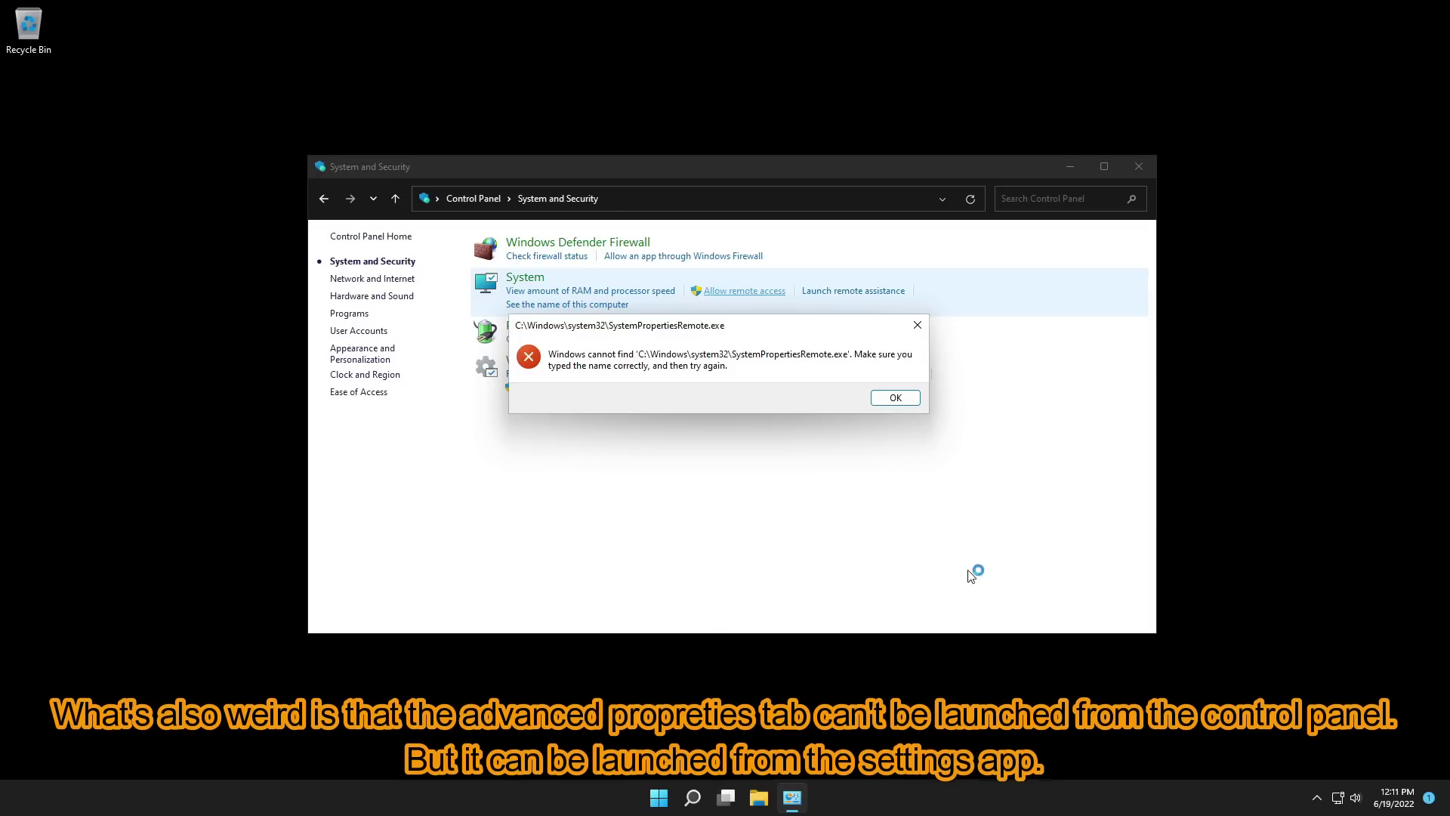
pyautogui.click(895, 398)
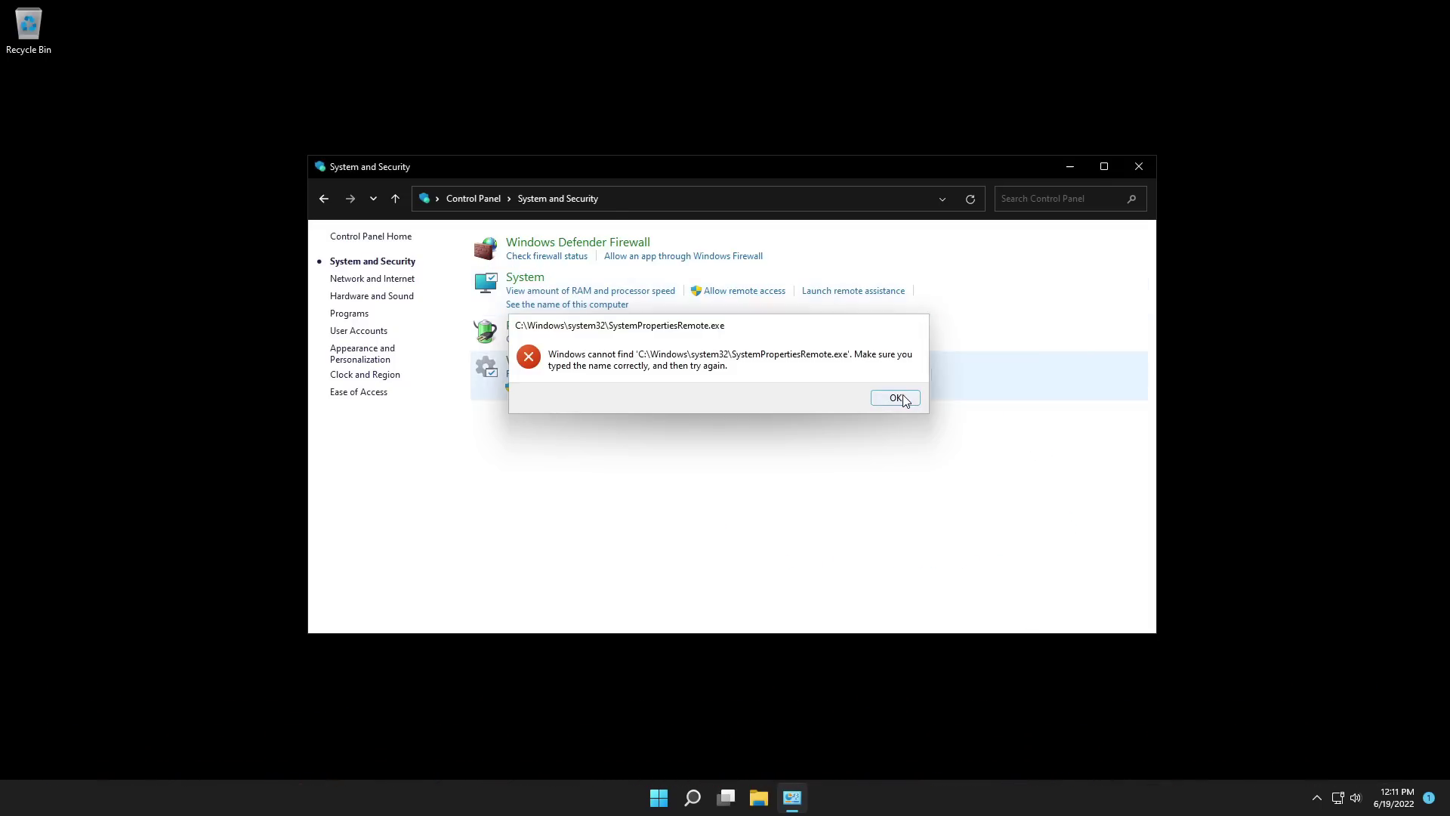
pyautogui.click(1137, 167)
# Open Advanced system settings from the System > About page in Settings.
pyautogui.press('super+i')
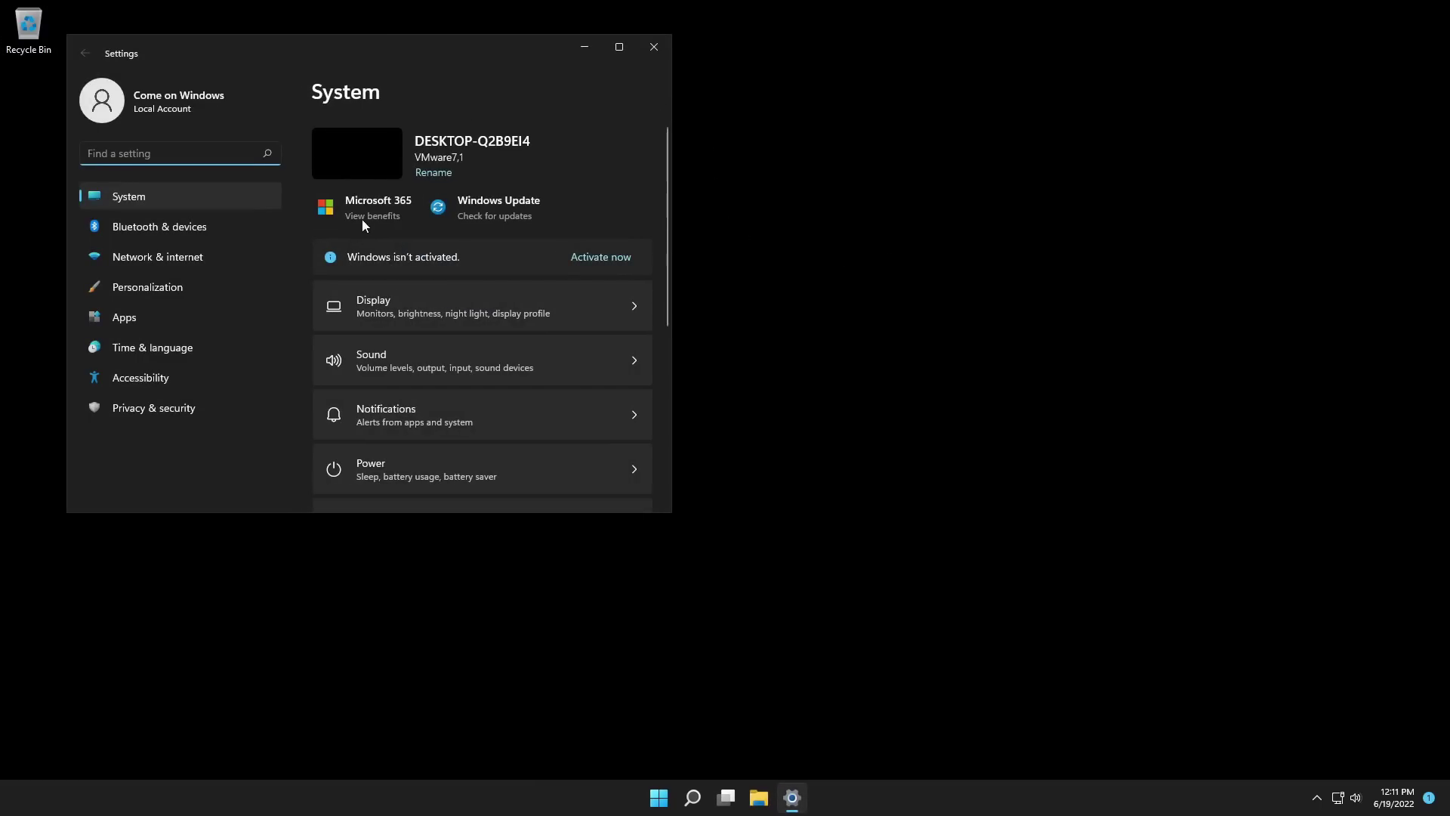
pyautogui.scroll(-5, 403, 367)
pyautogui.click(375, 447)
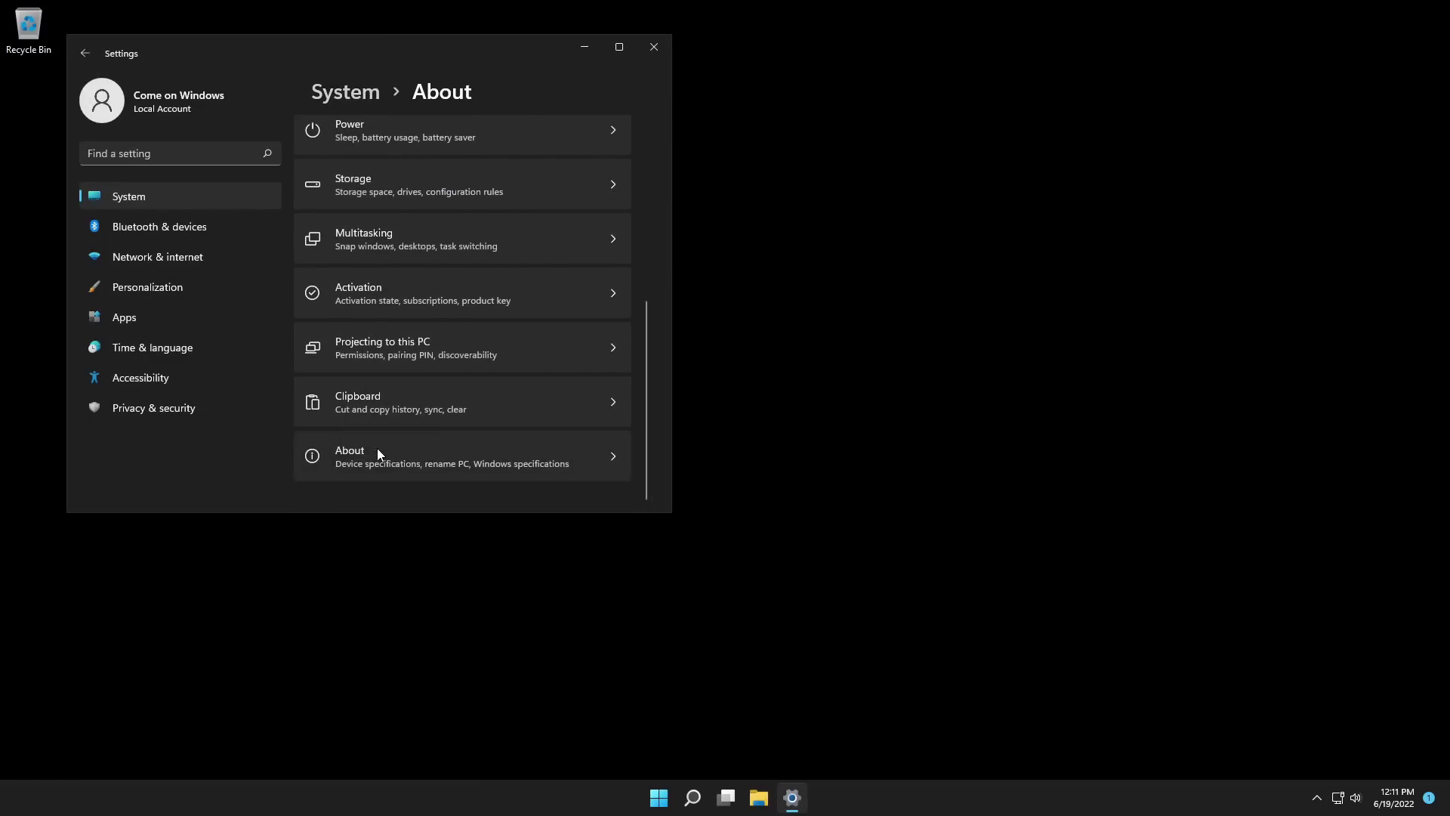
pyautogui.scroll(-4, 478, 445)
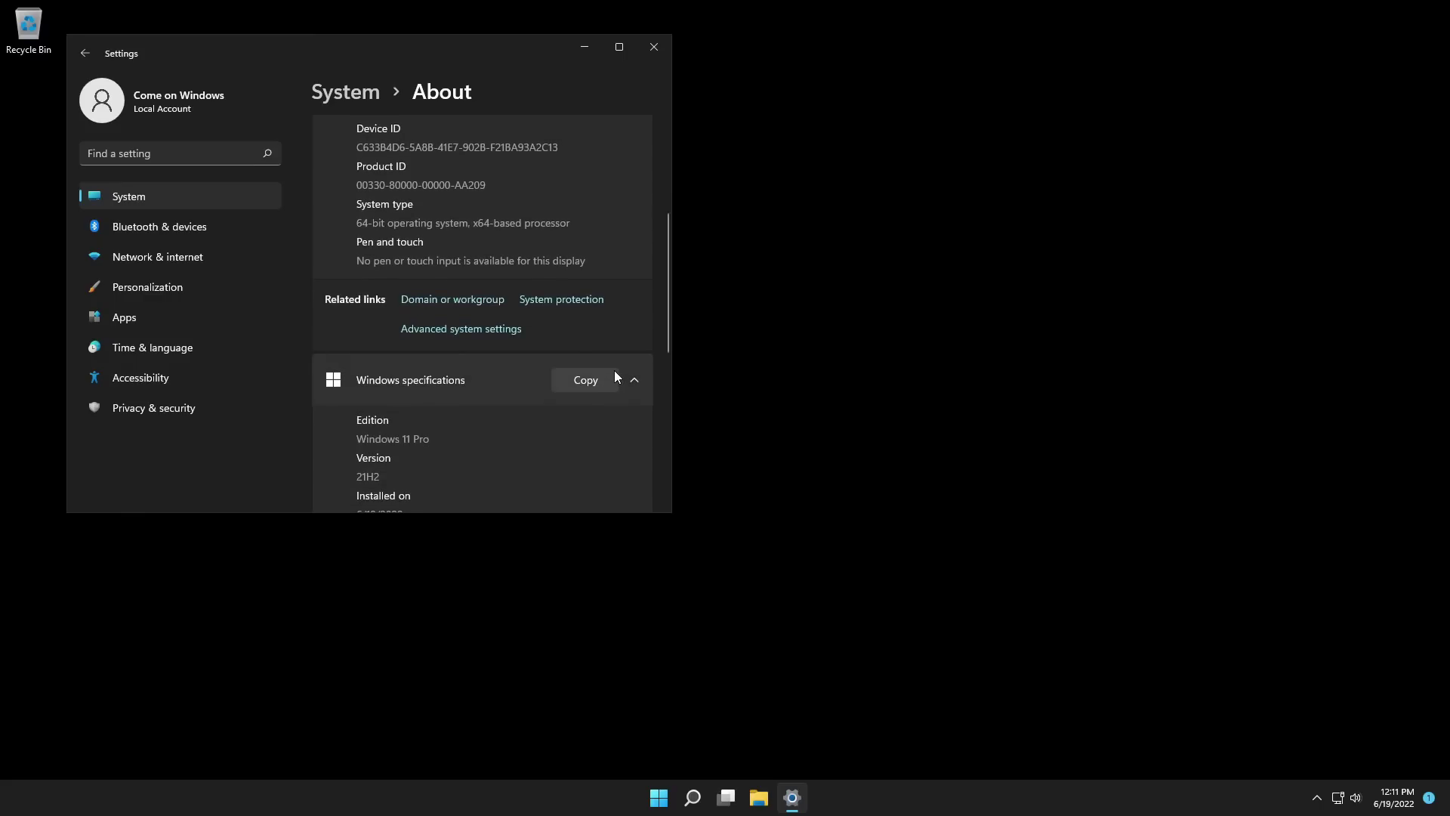
pyautogui.click(503, 333)
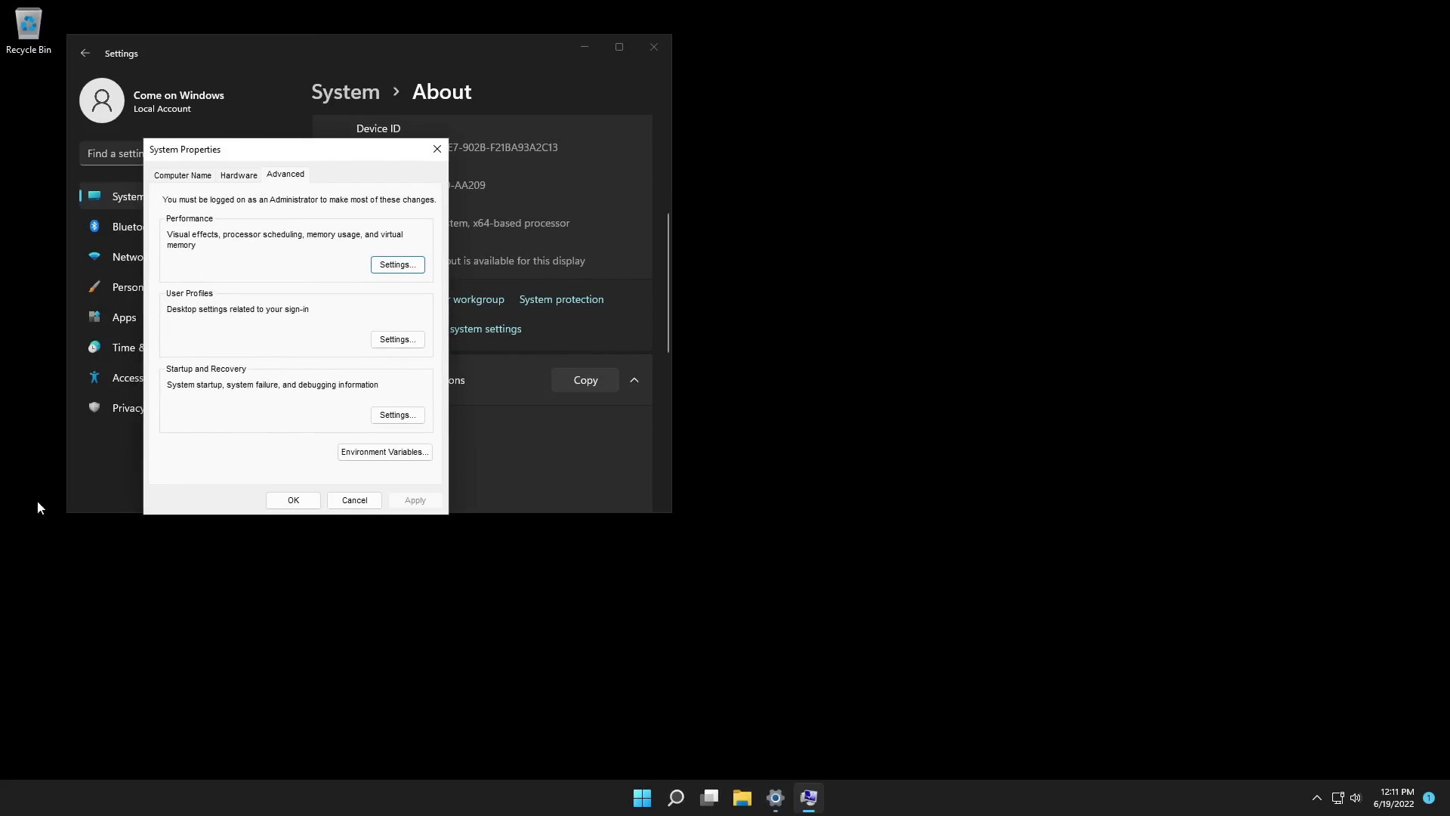
# Turn off automatic paging file management, set drive C: to no paging file, and confirm all system property dialogs.
pyautogui.click(397, 265)
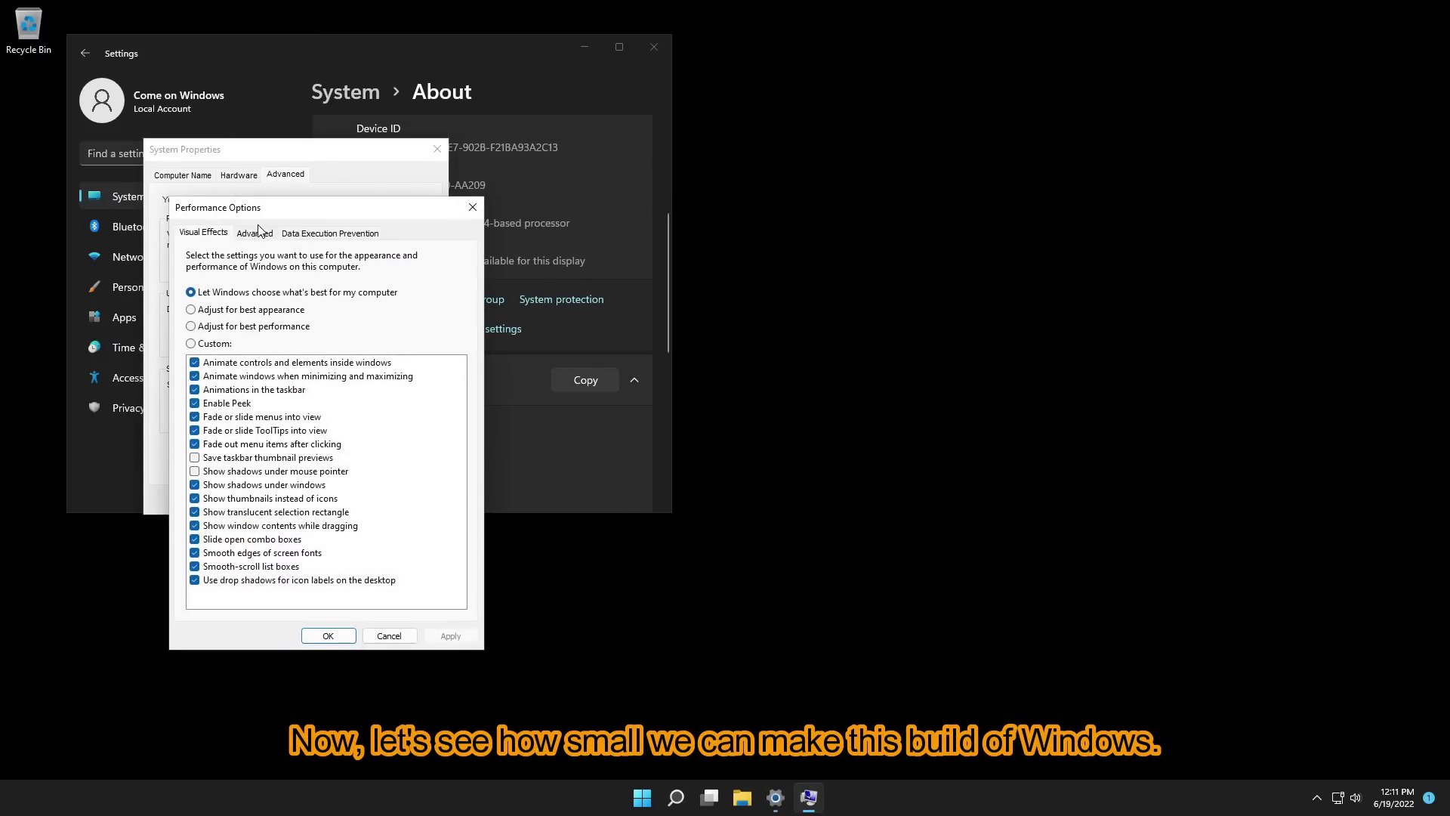
pyautogui.click(260, 233)
pyautogui.click(424, 426)
pyautogui.click(204, 274)
pyautogui.click(436, 504)
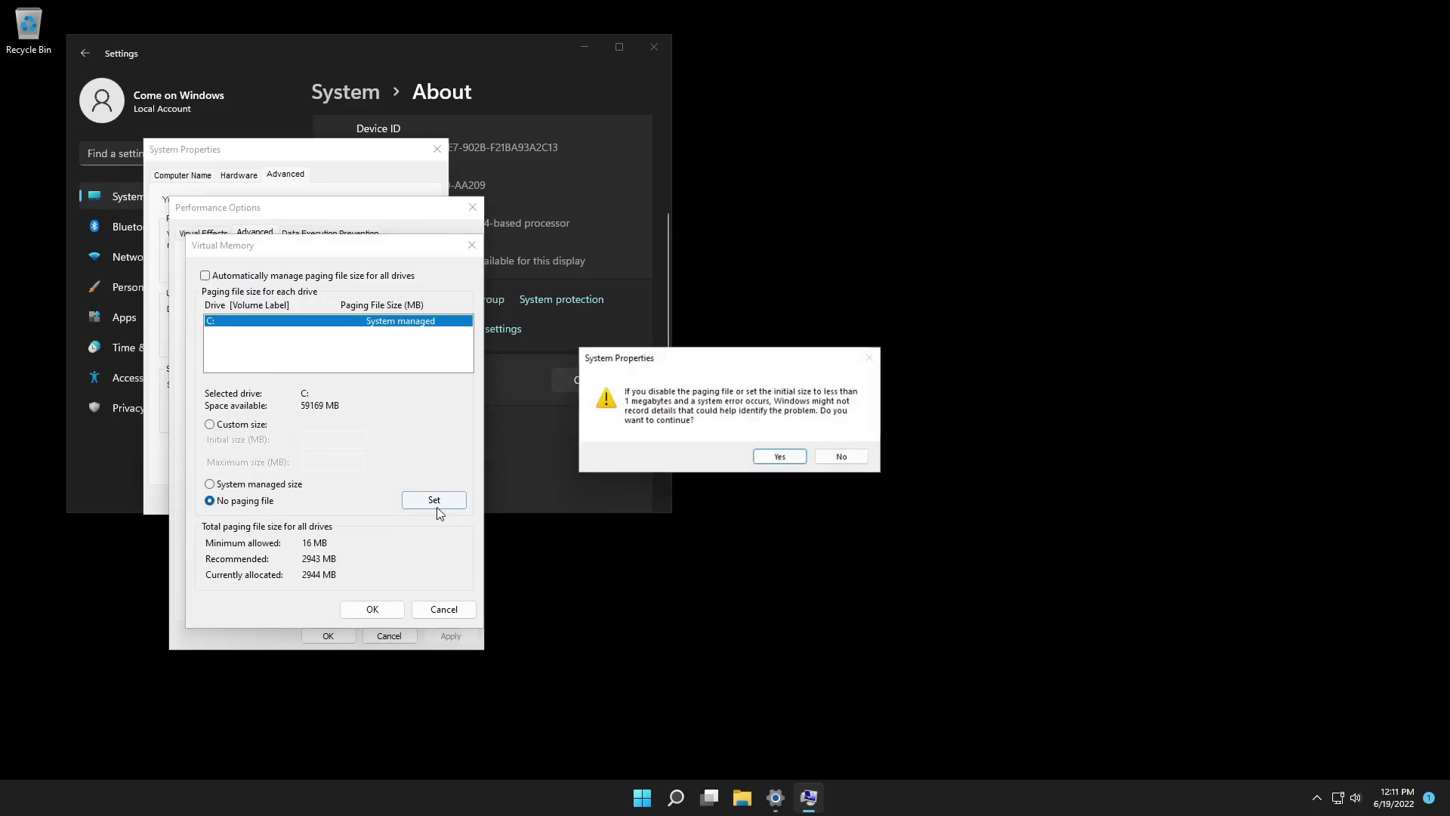
pyautogui.click(786, 457)
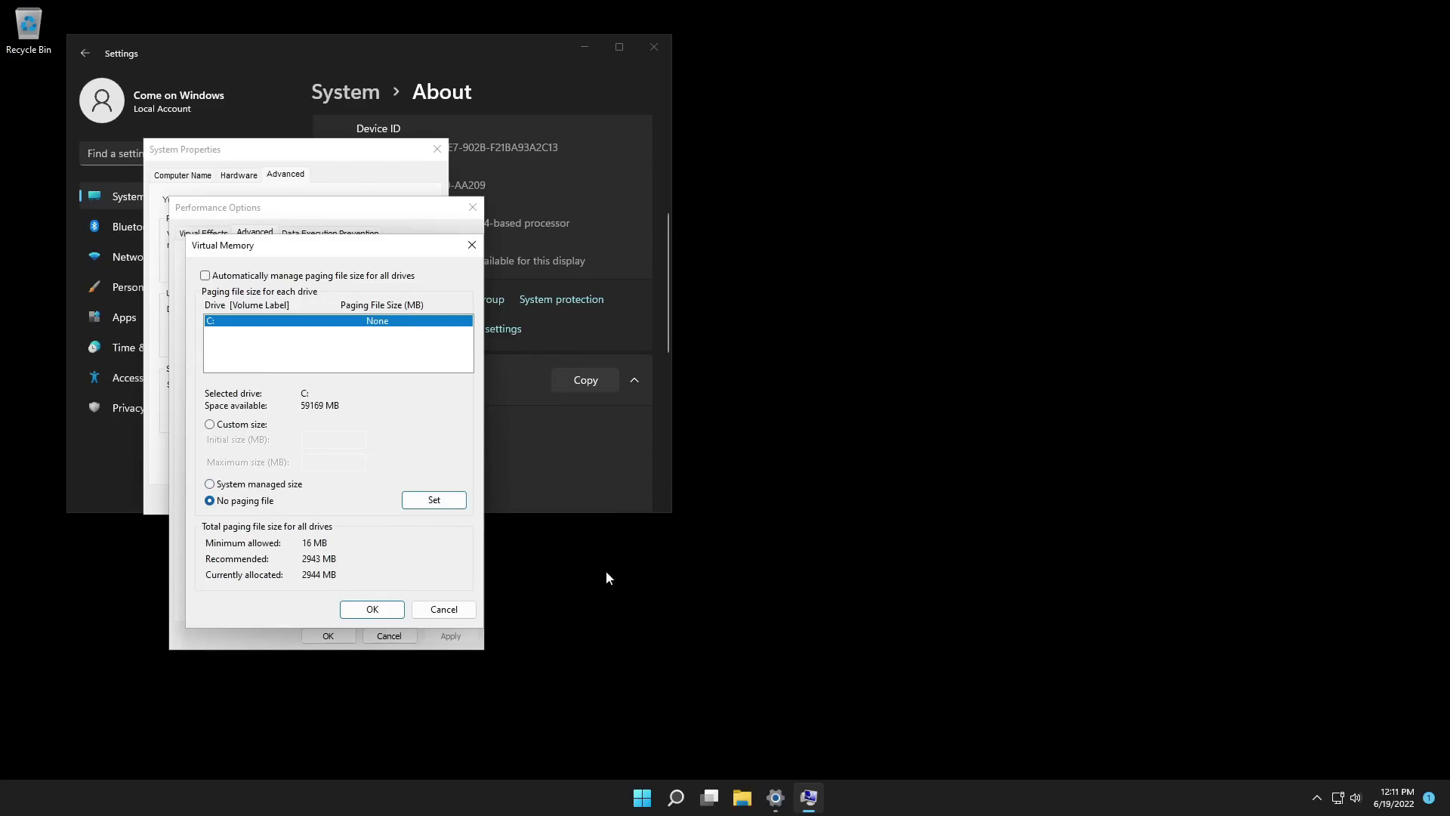
pyautogui.click(372, 609)
pyautogui.click(328, 635)
pyautogui.click(294, 499)
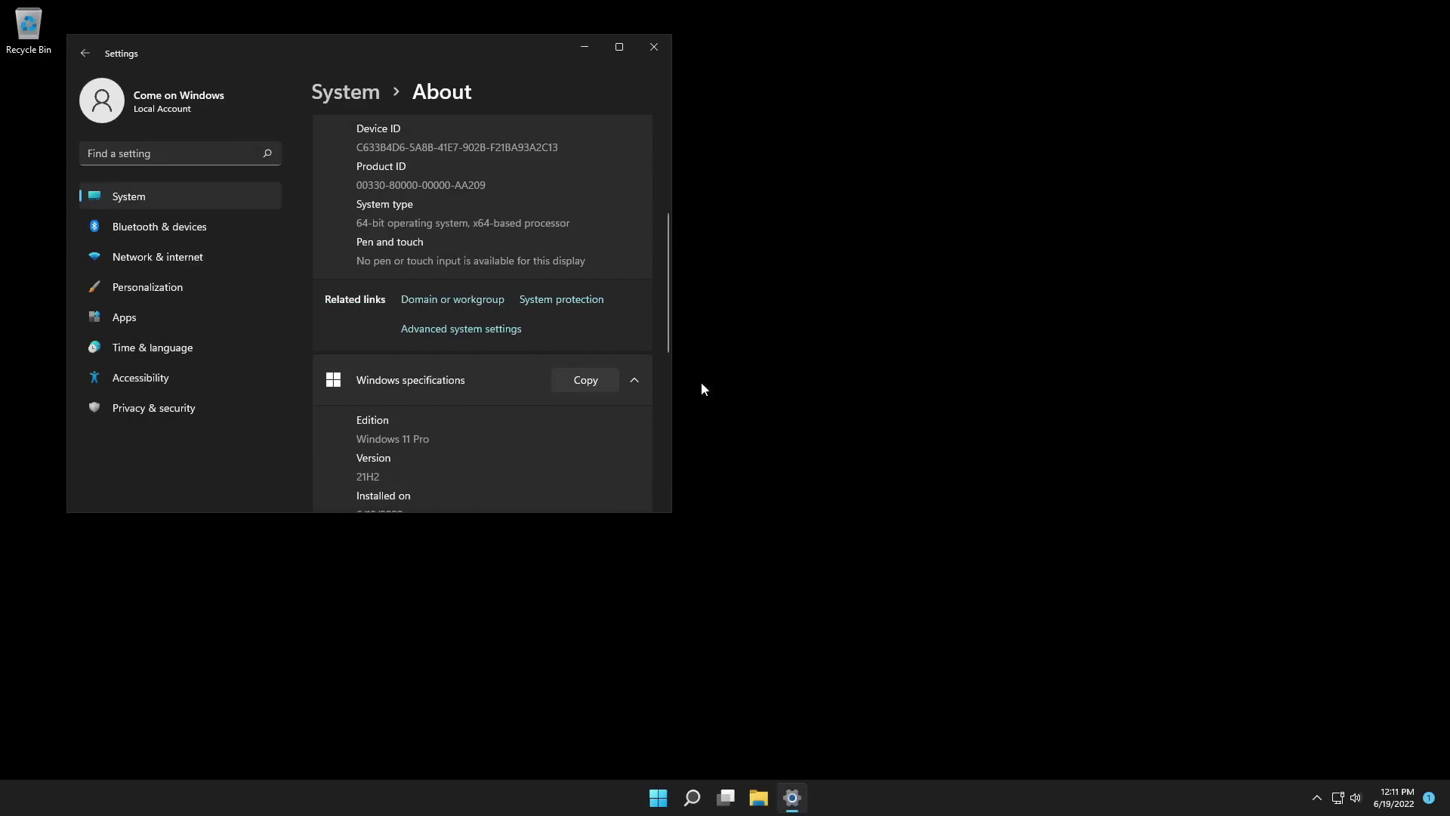
# Close Settings and restart Windows.
pyautogui.click(654, 47)
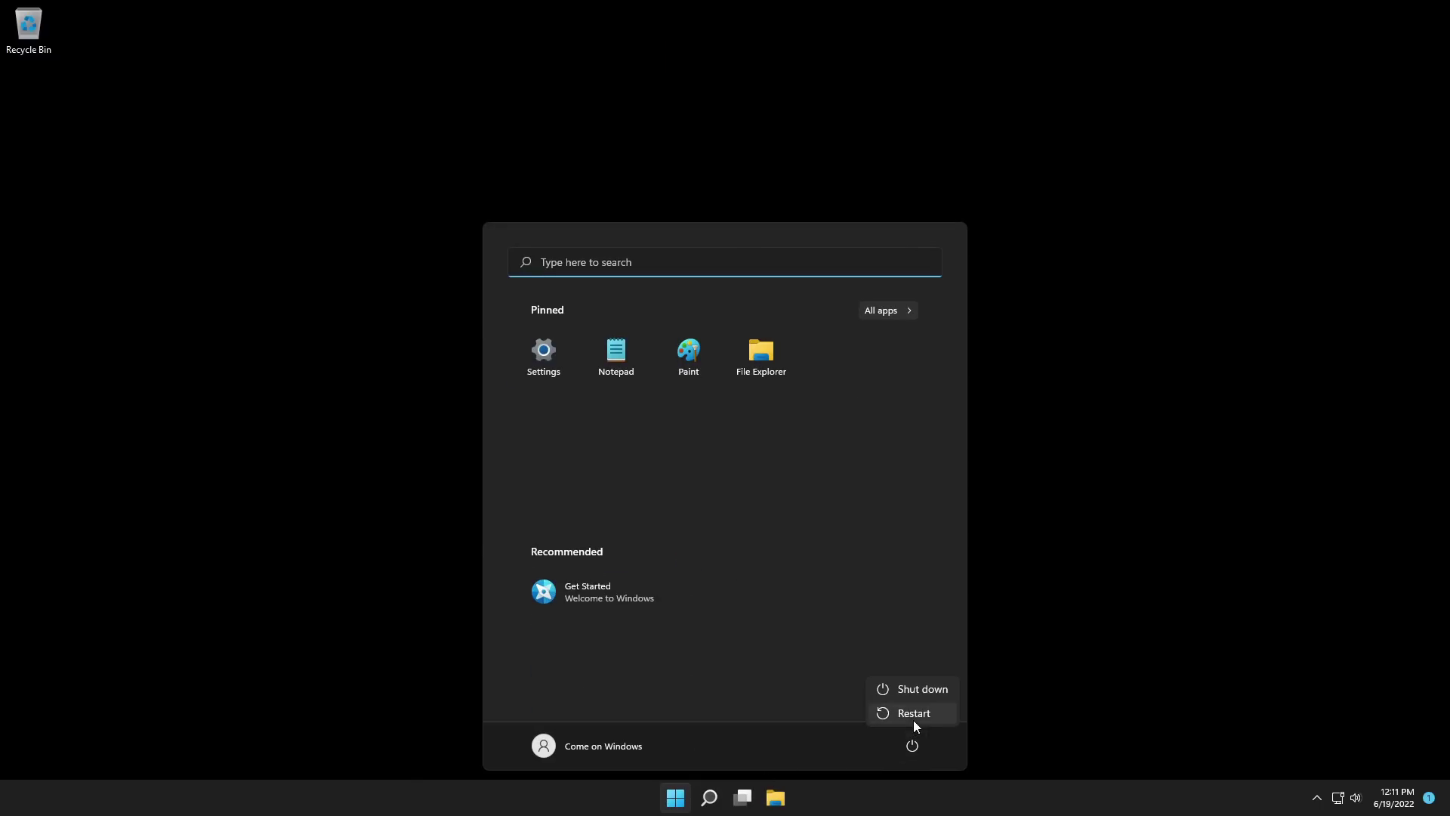
pyautogui.click(914, 719)
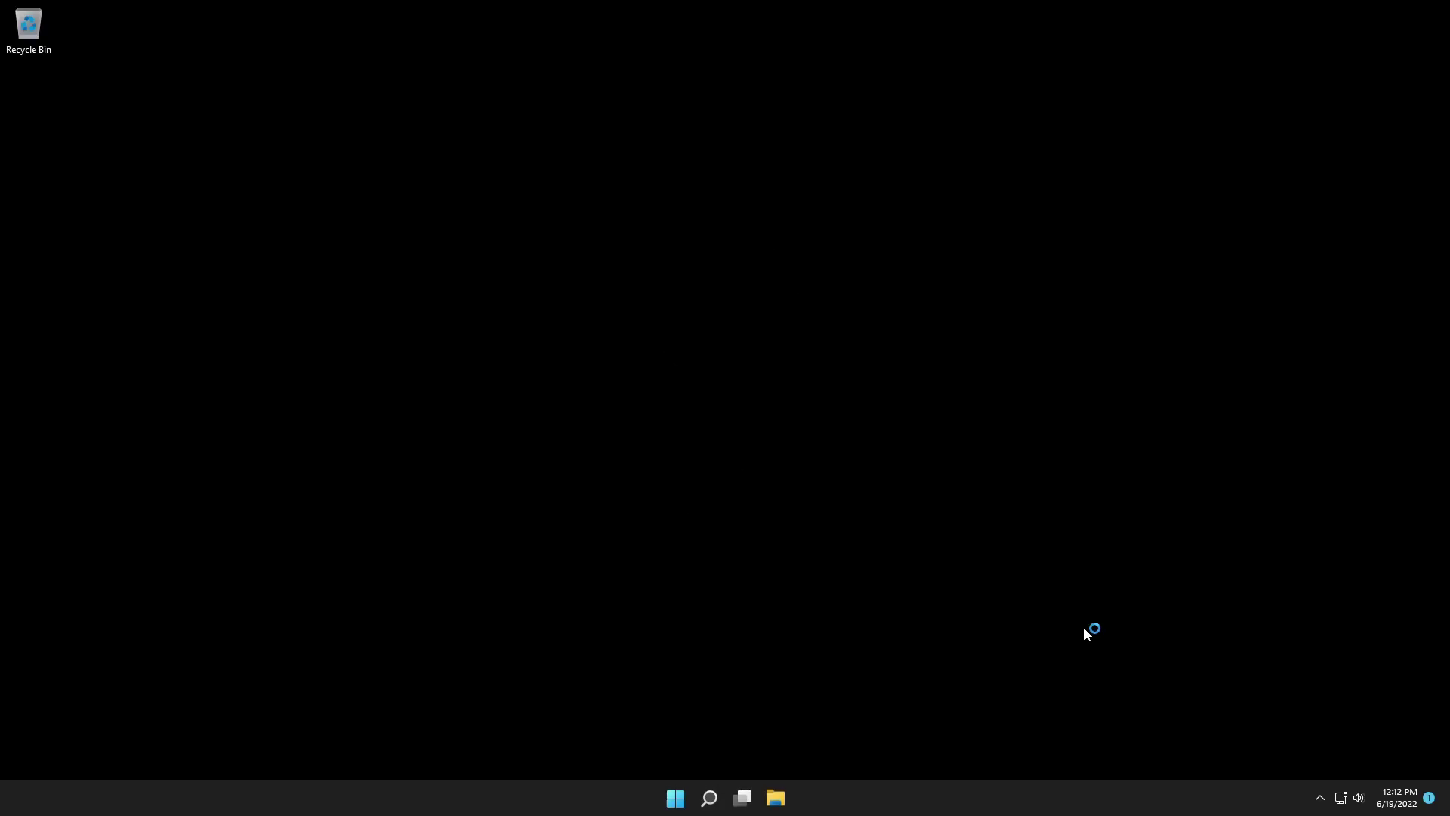
pyautogui.moveTo(1068, 620); pyautogui.dragTo(1039, 650)
pyautogui.moveTo(412, 394); pyautogui.dragTo(860, 624)
# Open File Explorer and bring up the properties of Local Disk (C:).
pyautogui.click(777, 796)
pyautogui.click(532, 464)
pyautogui.rightClick(510, 455)
pyautogui.click(559, 574)
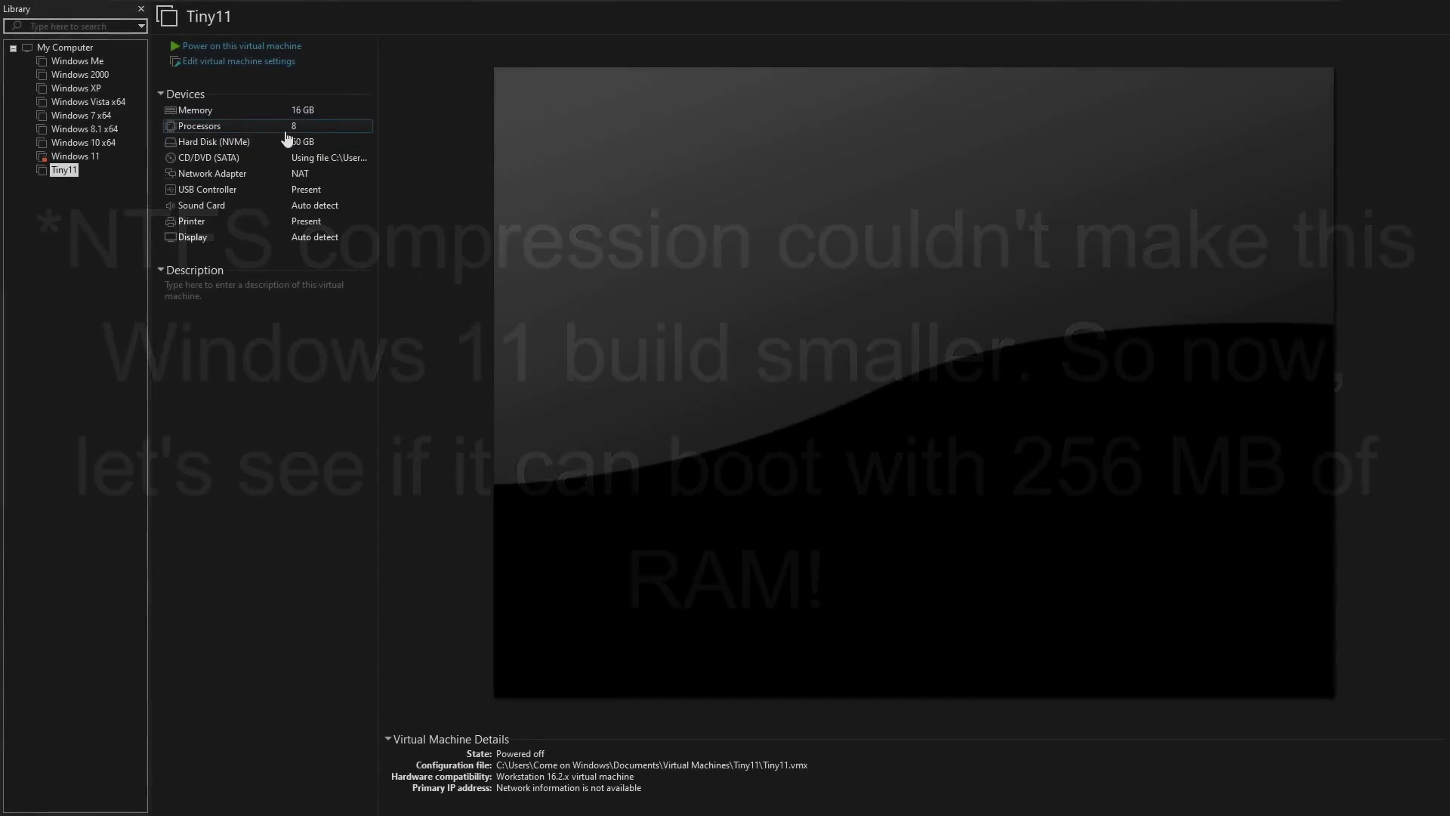
# In VMware Workstation, set the Tiny11 virtual machine to 1 core per processor and 256 MB of memory.
pyautogui.doubleClick(286, 129)
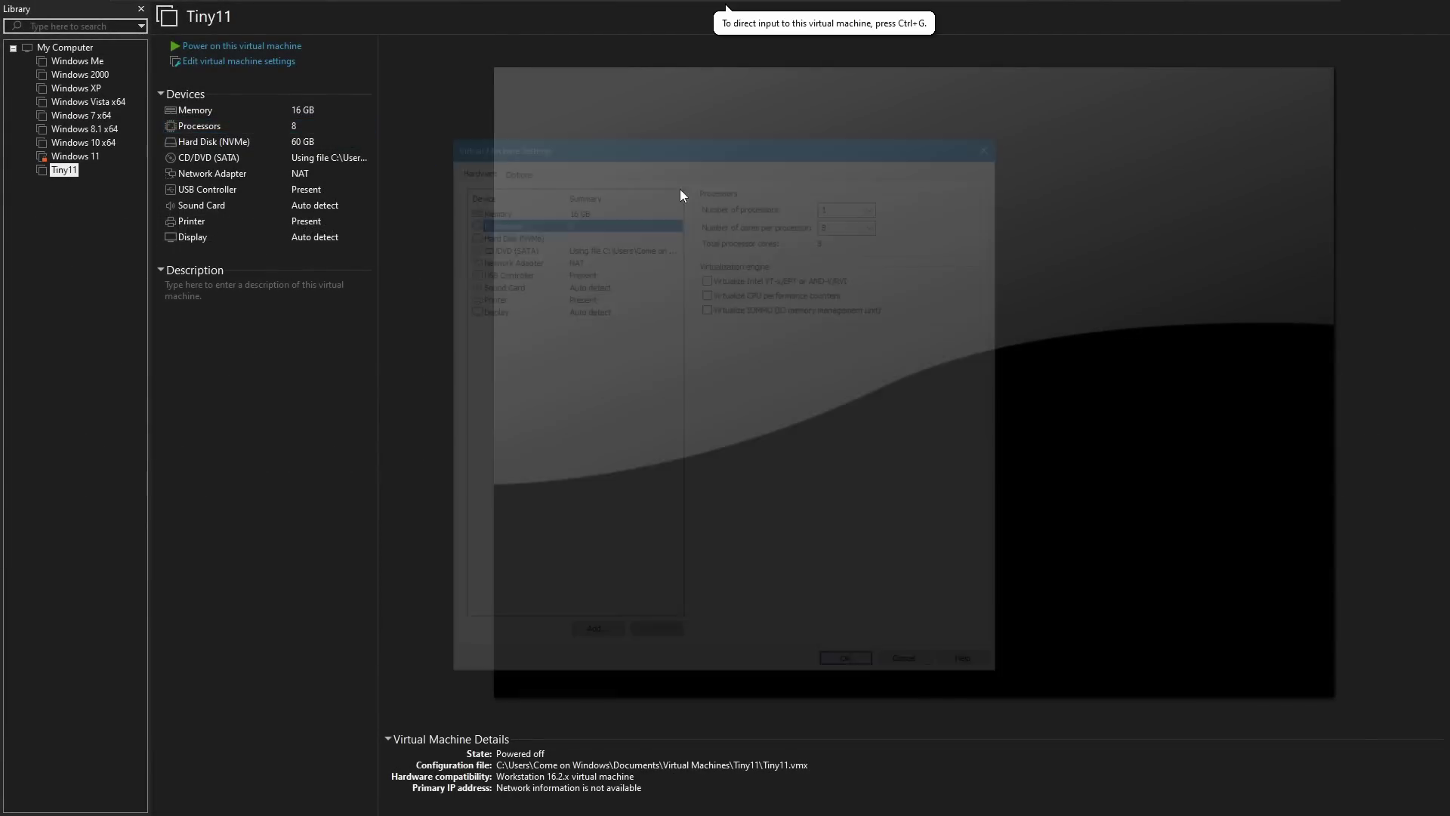
pyautogui.click(875, 221)
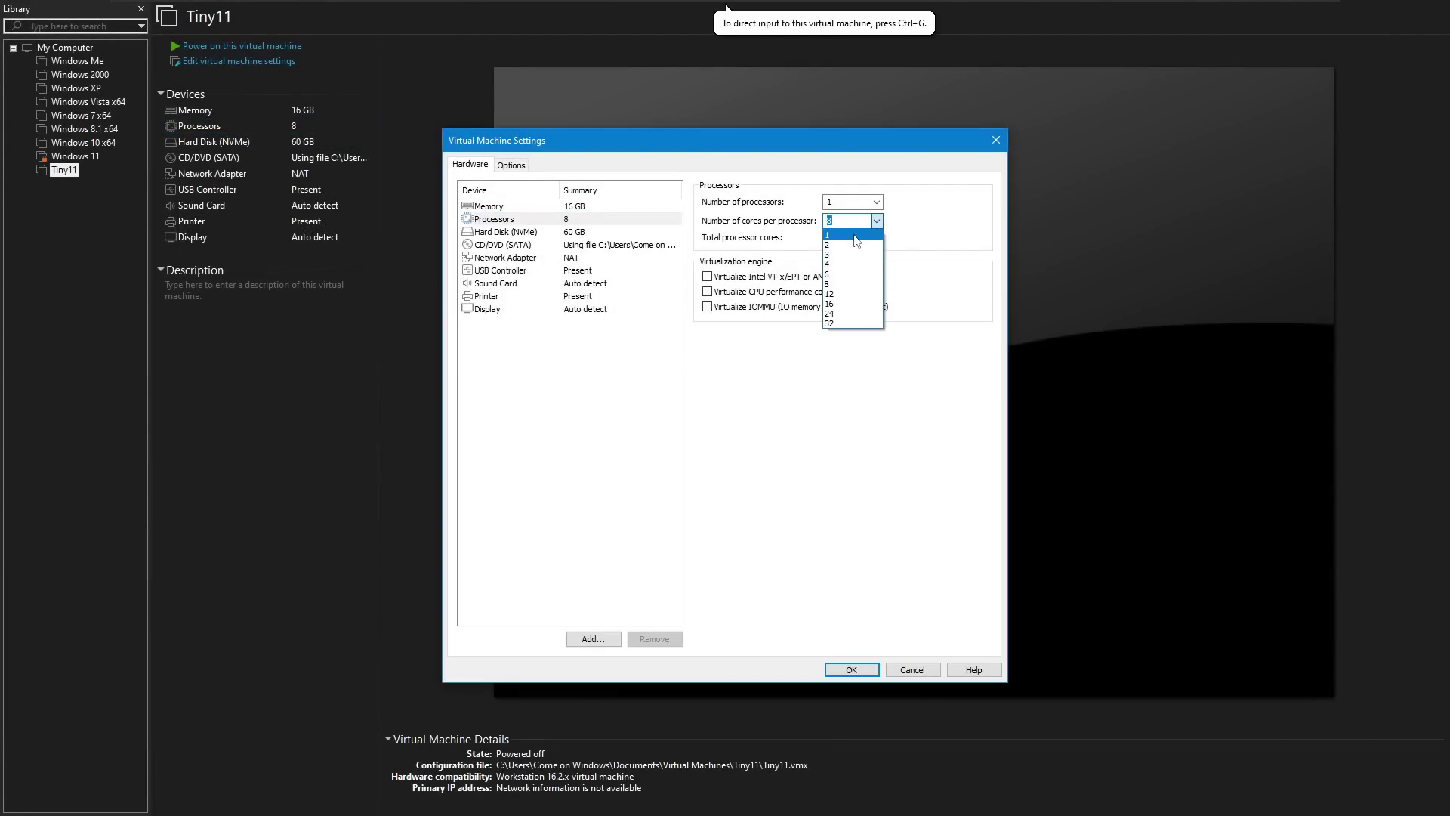
pyautogui.click(864, 236)
pyautogui.click(586, 208)
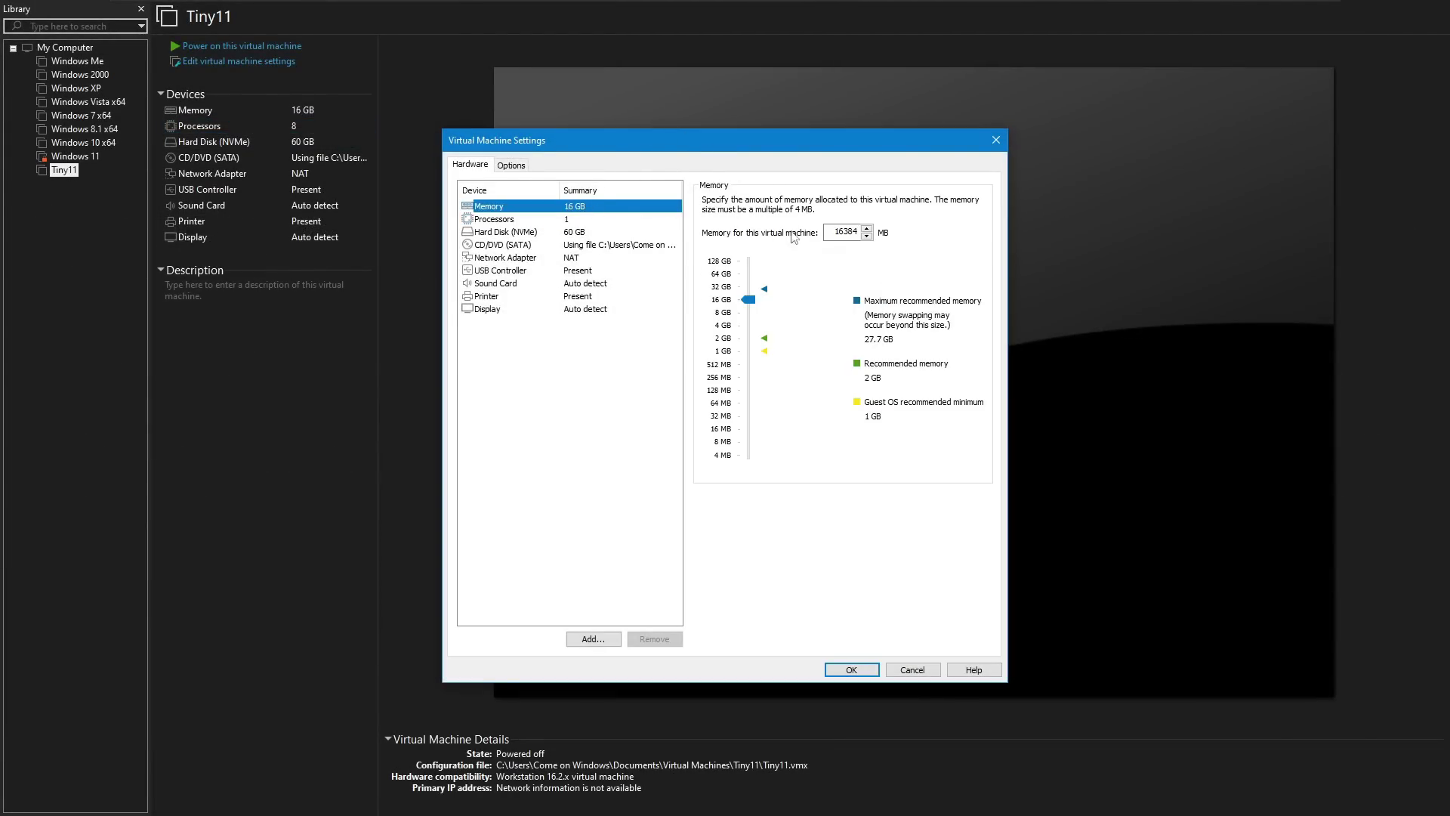
pyautogui.press('Tab')
pyautogui.write('256')
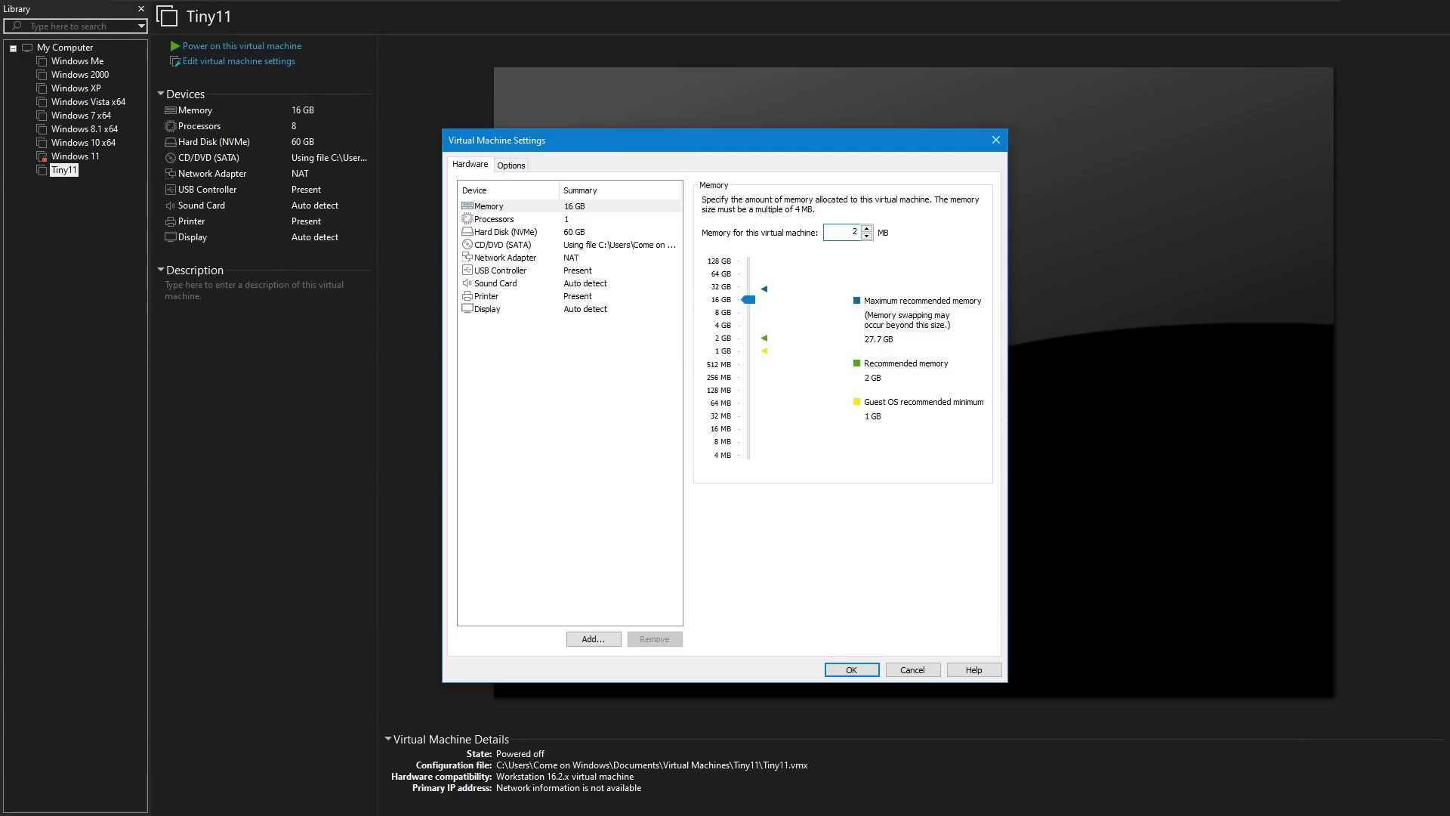
# Limit the virtual machine's graphics memory to 128 MB and save the hardware settings.
pyautogui.click(587, 309)
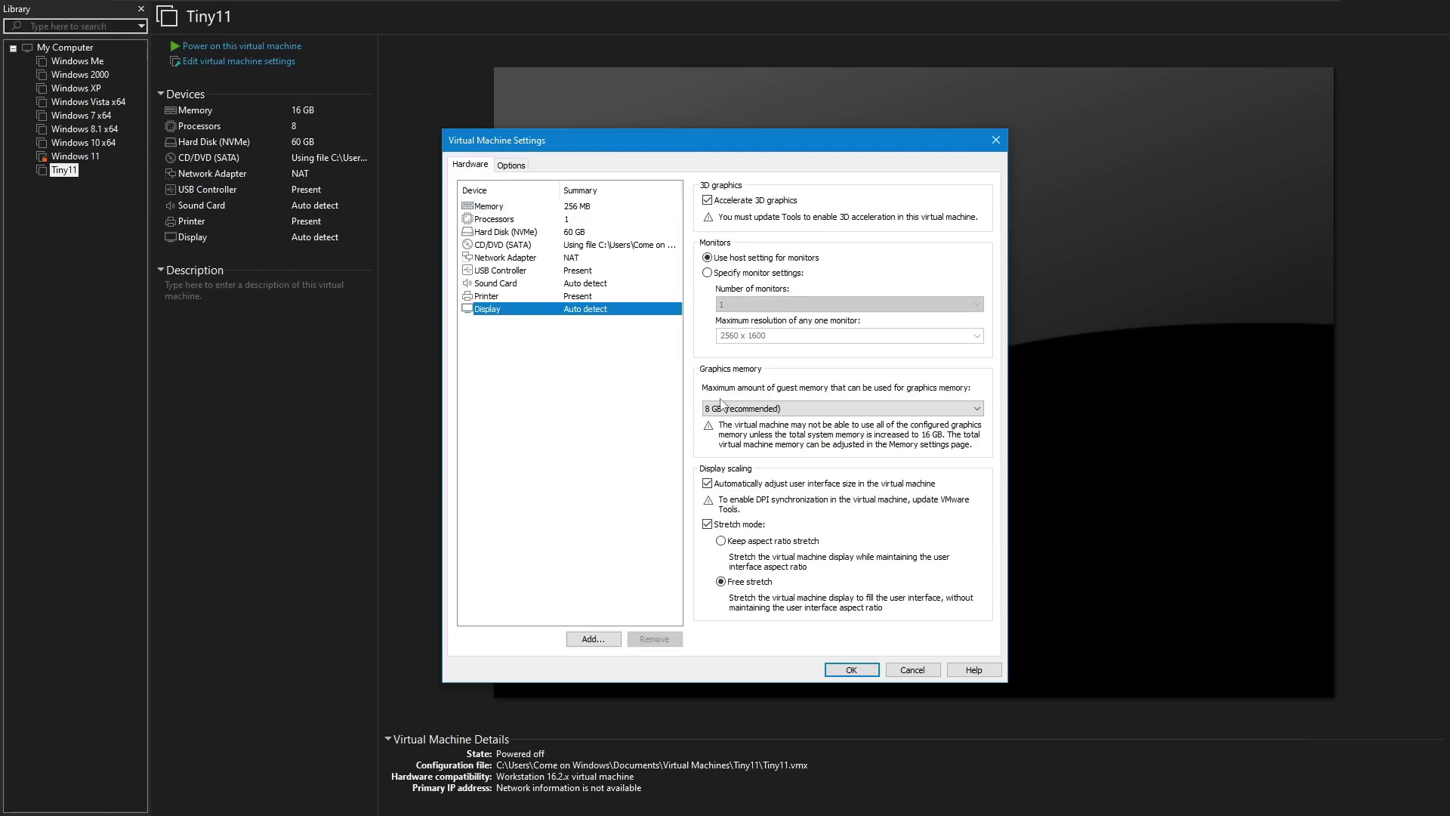
pyautogui.click(744, 409)
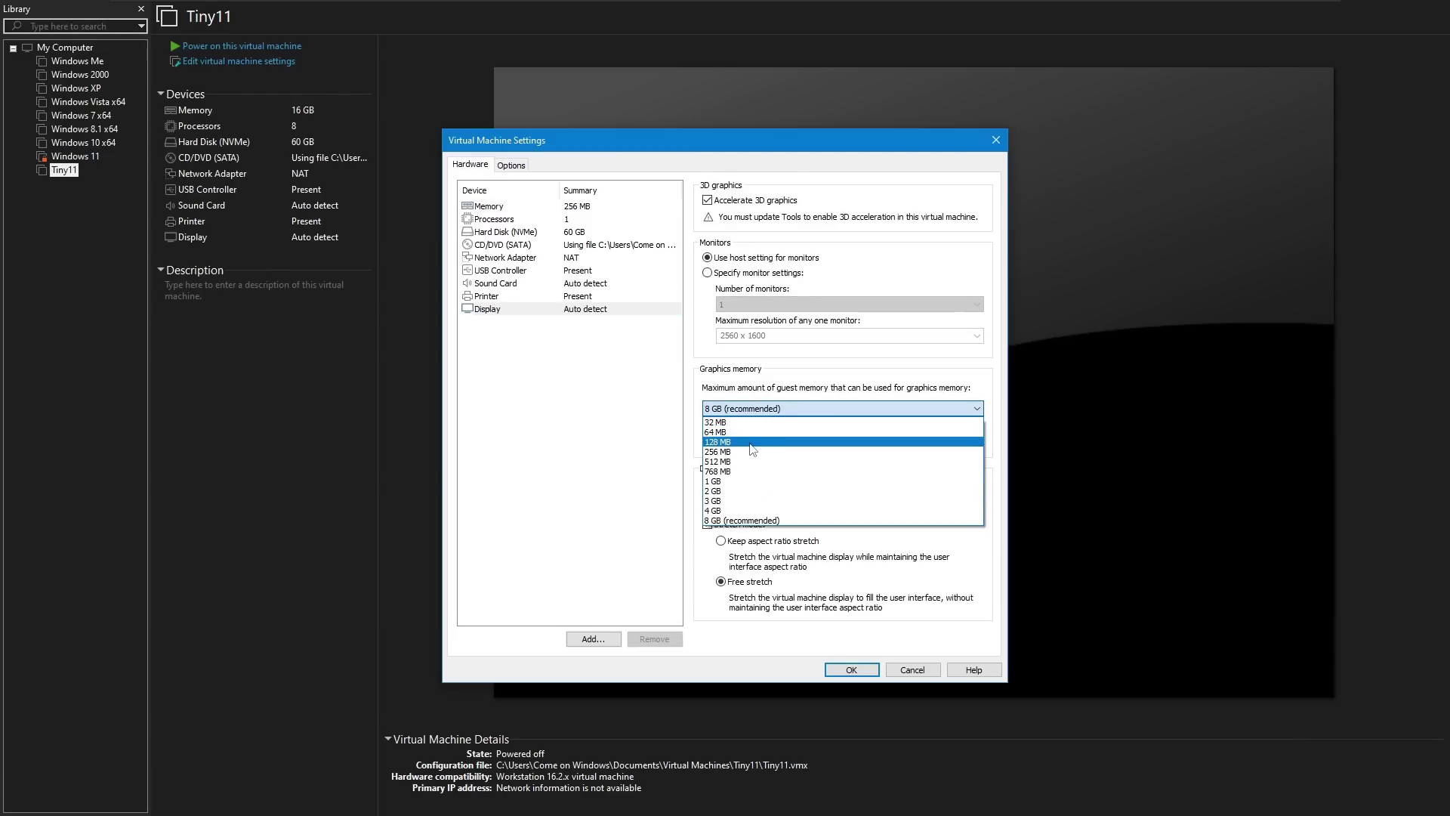
pyautogui.click(751, 442)
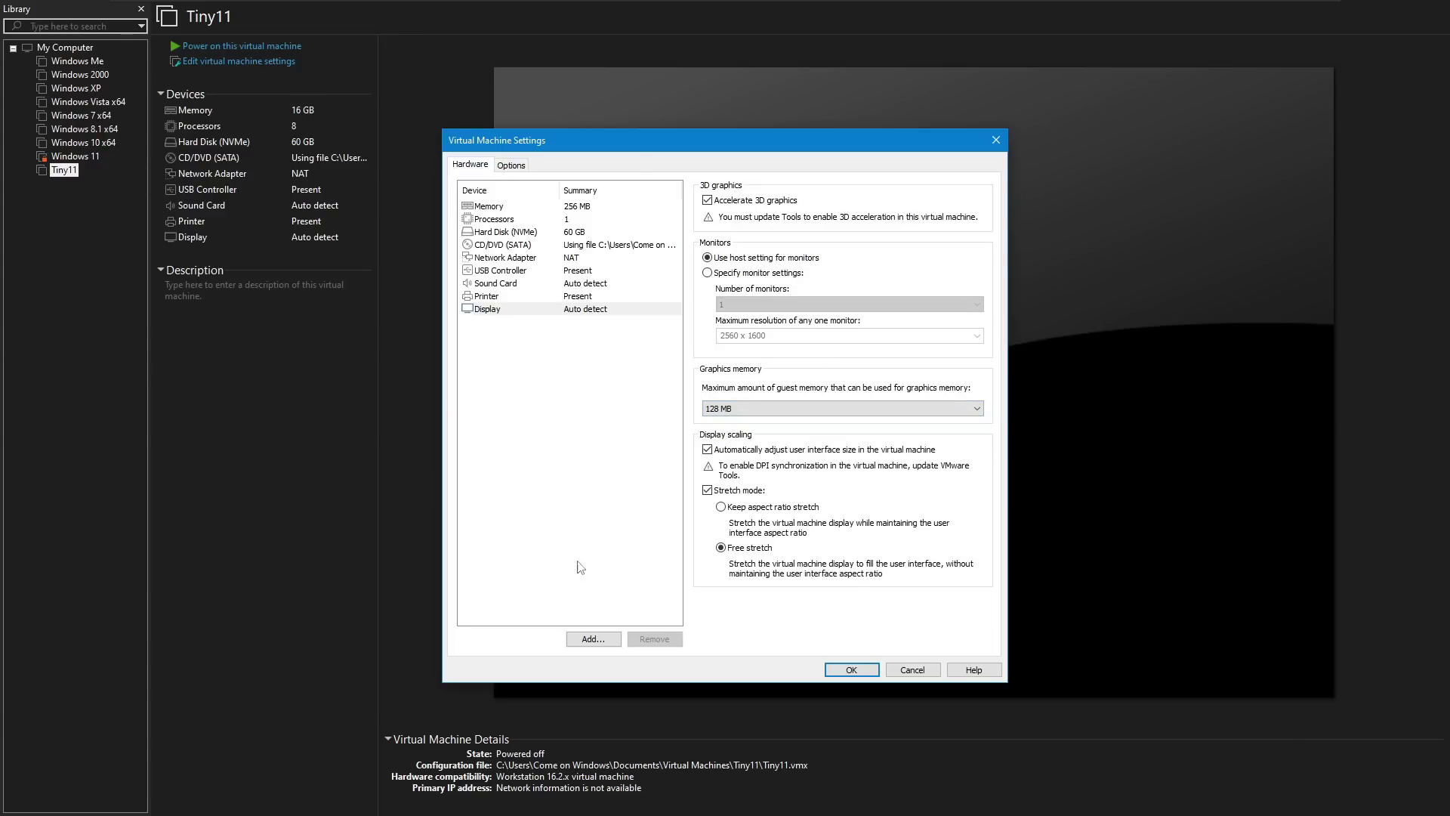
pyautogui.click(854, 667)
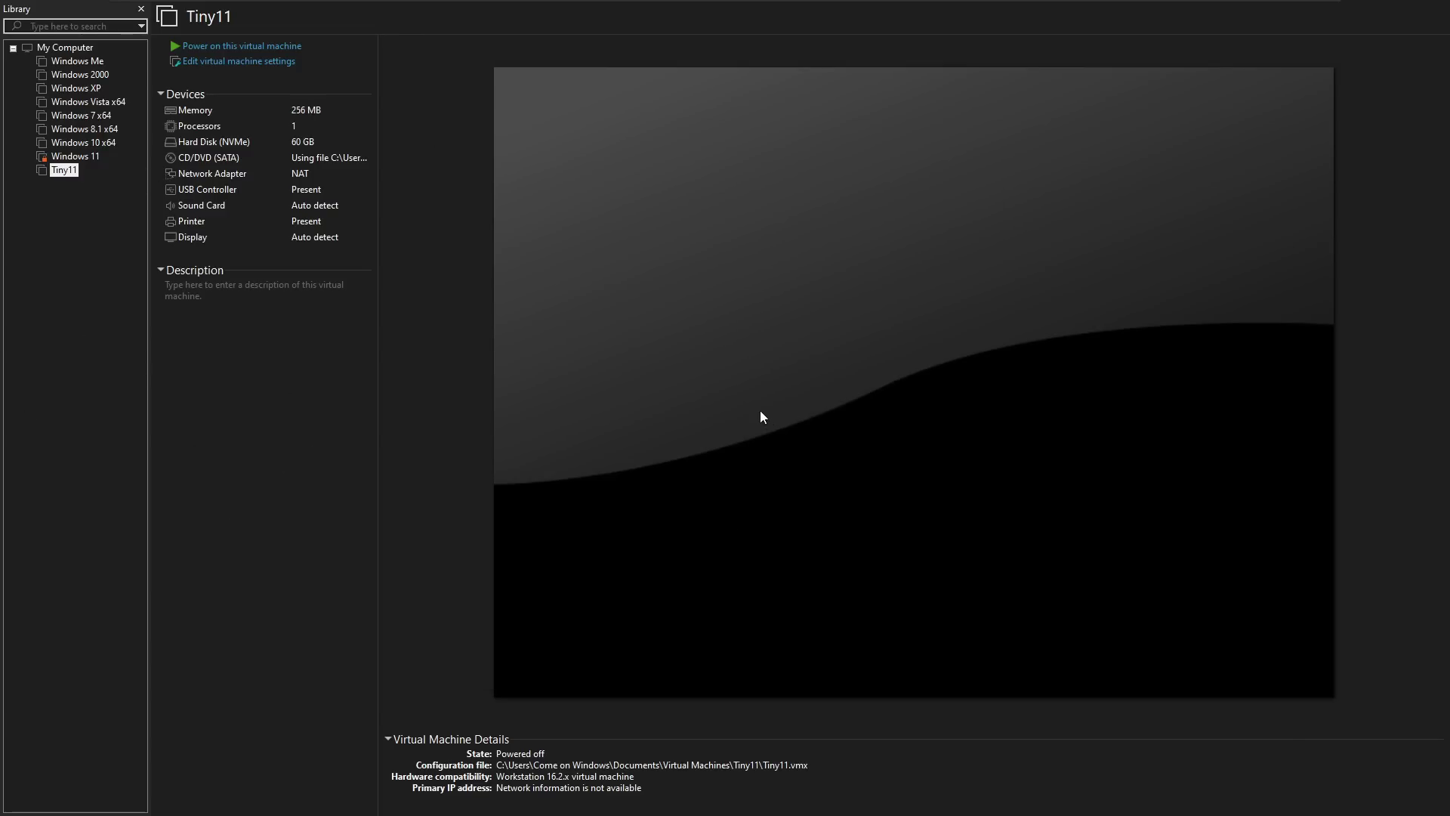
# Power on the Tiny11 virtual machine.
pyautogui.click(246, 46)
pyautogui.click(220, 9)
pyautogui.click(226, 46)
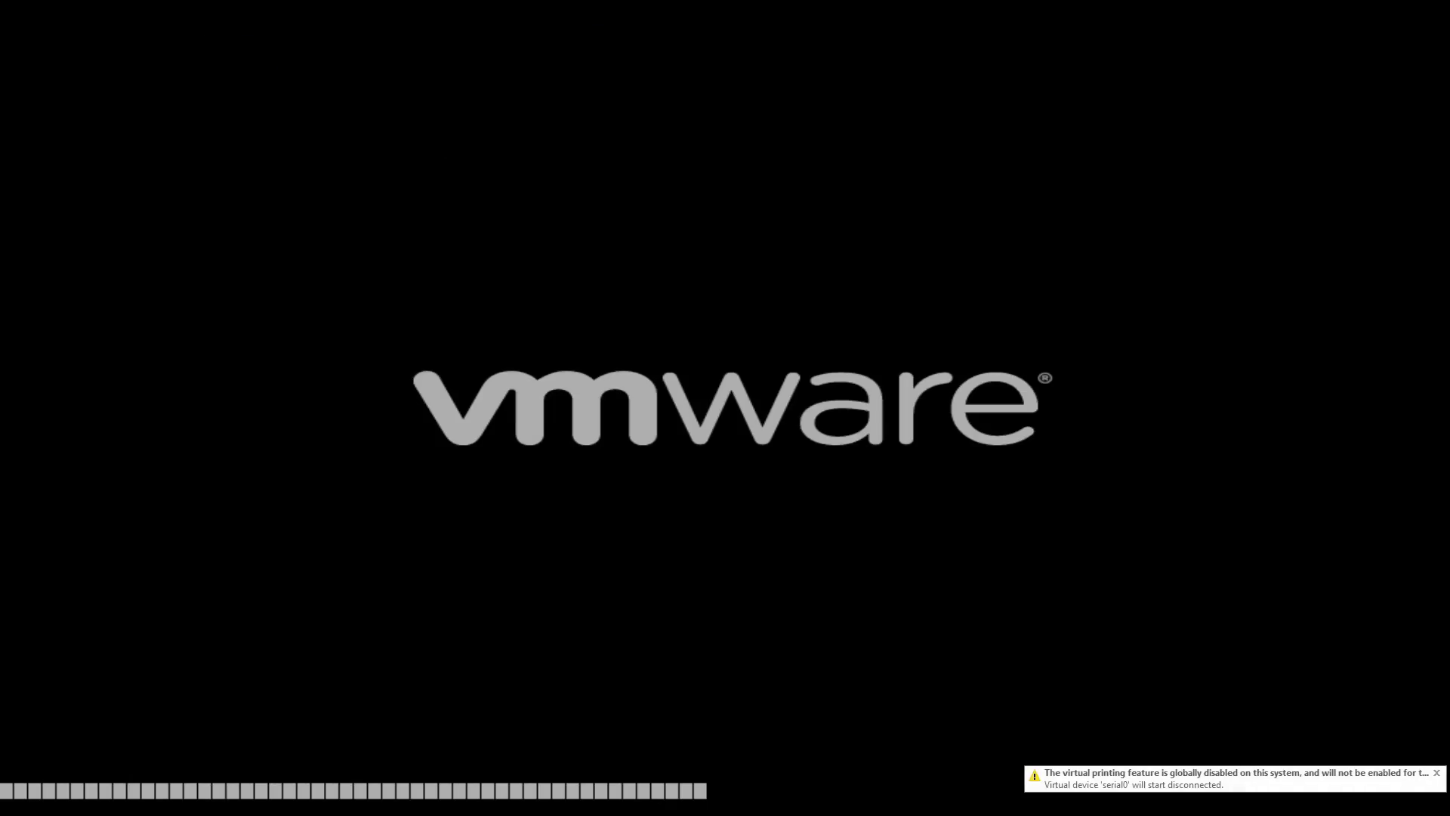